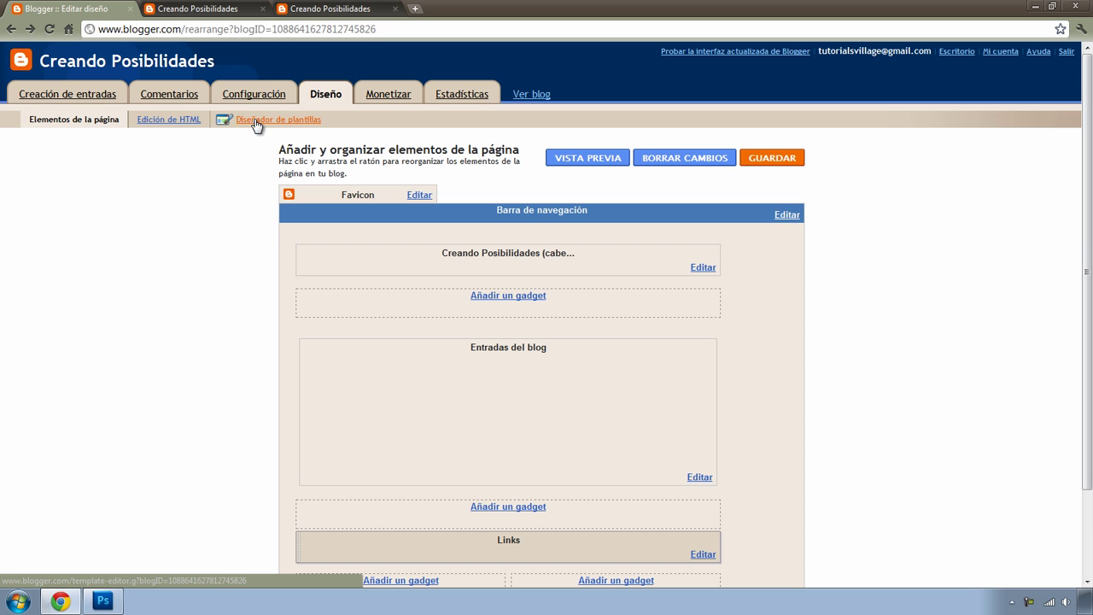
In the template designer's layout options, choose the first one-column body layout and apply it to the blog.
left_click(260, 122)
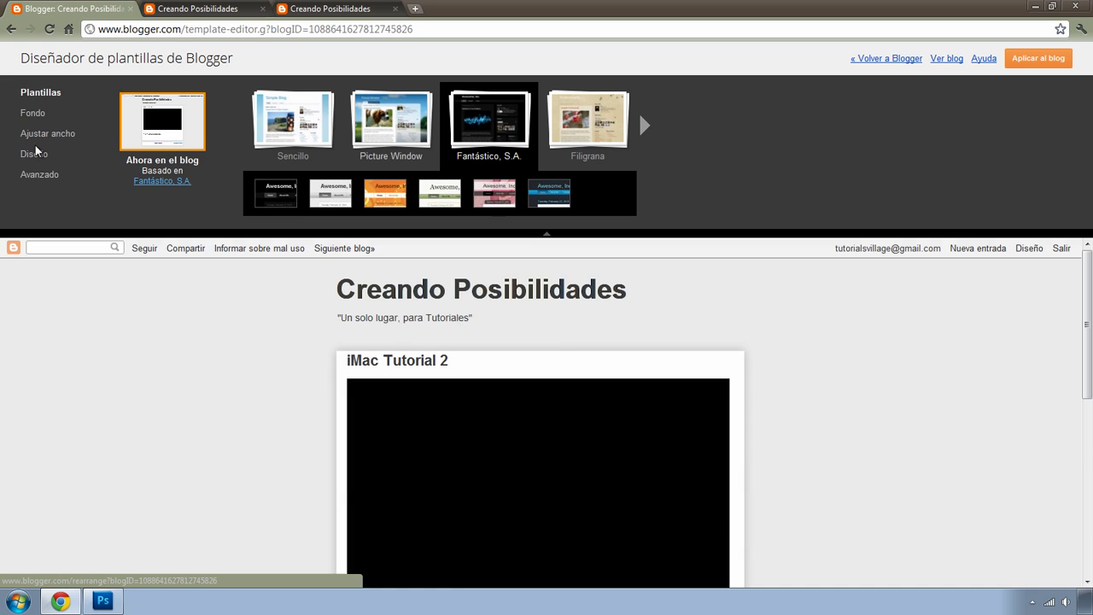
left_click(35, 154)
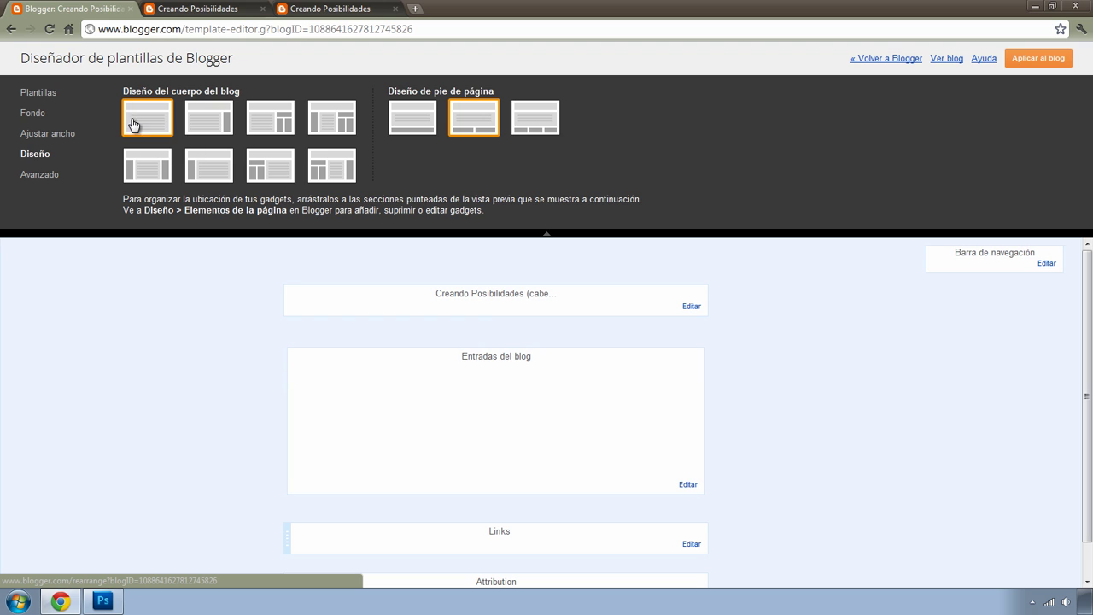
left_click(205, 121)
left_click(273, 119)
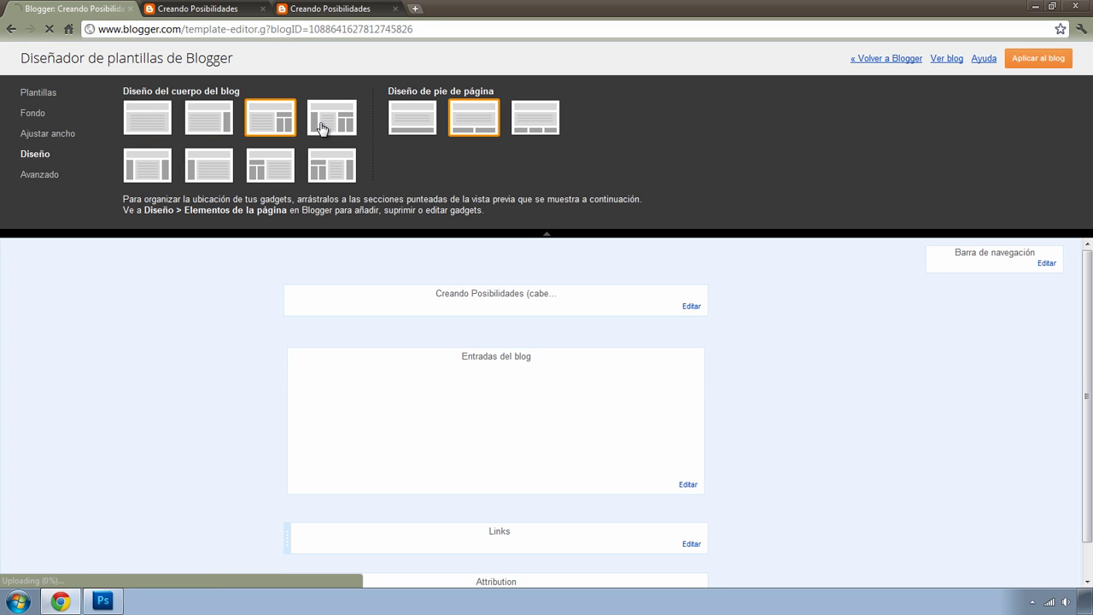
left_click(142, 124)
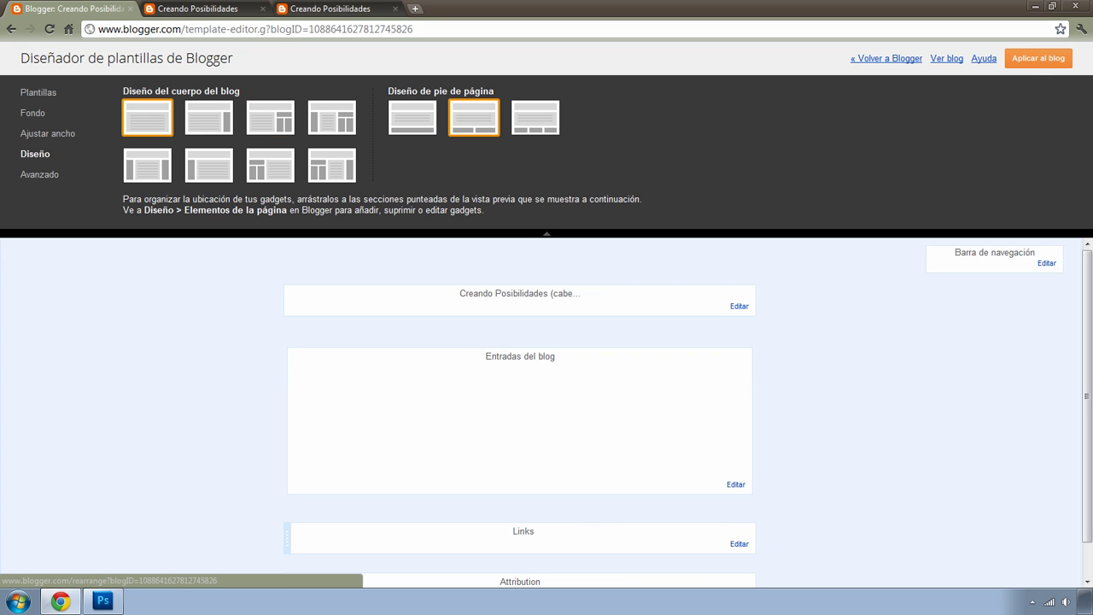
left_click(1035, 60)
Reload the live blog tab, glance at the TutorialsVillage header tab, then return to the blog.
left_click(357, 10)
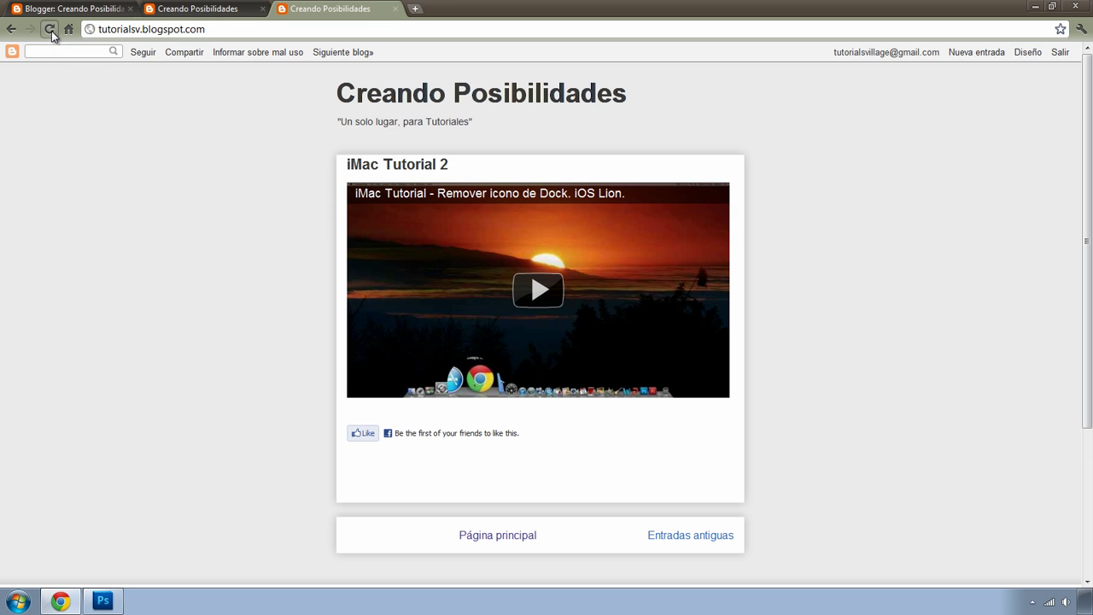
left_click(50, 29)
key("ctrl+shift+Tab")
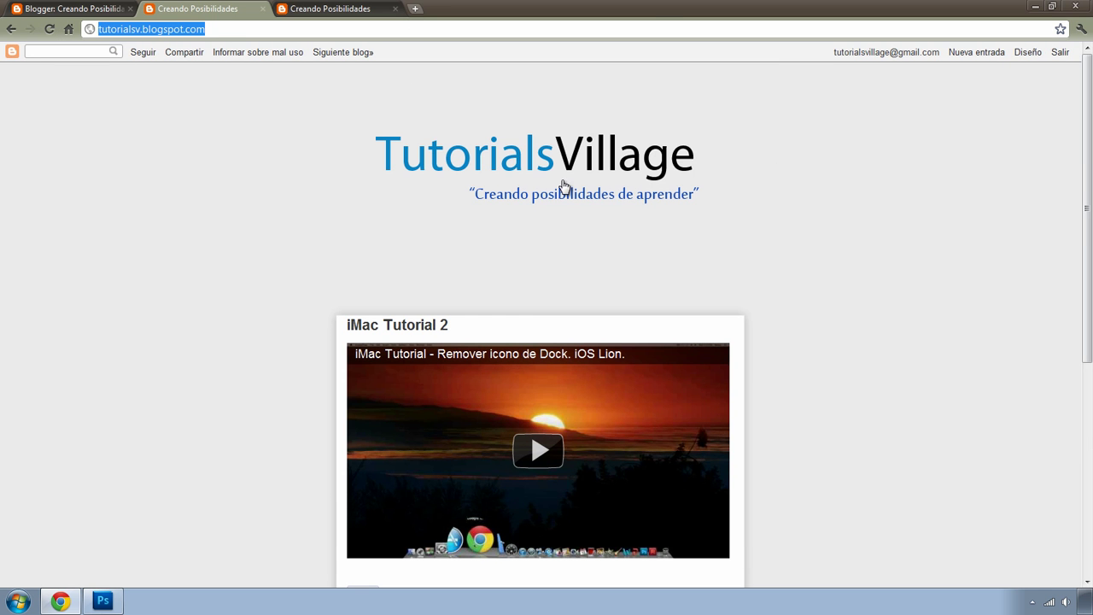
left_click(340, 10)
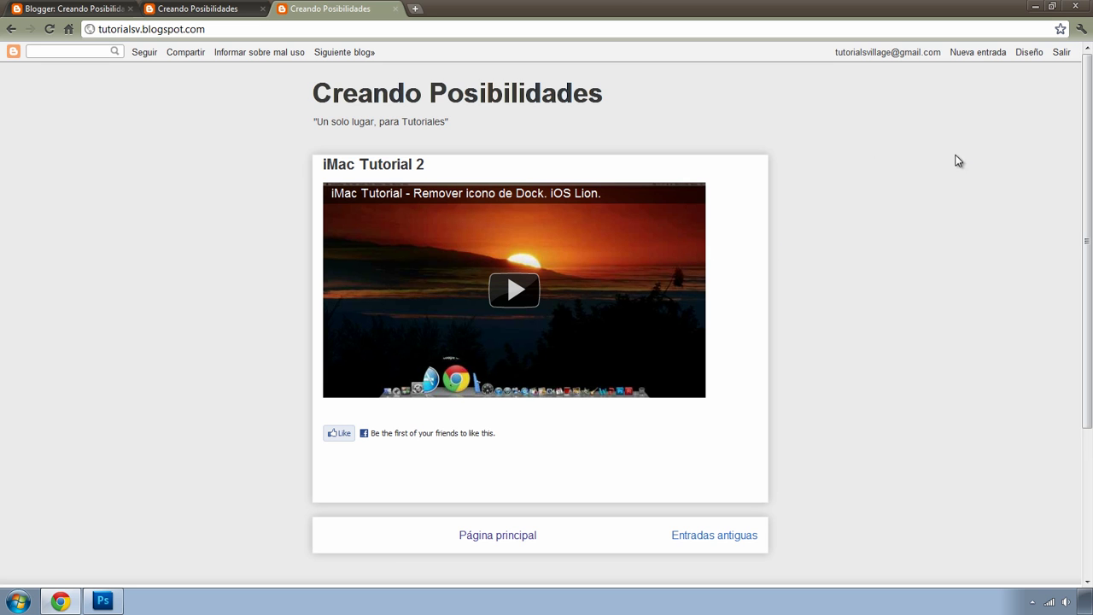
In the template designer, shrink the whole blog width to 630 px, apply it, and view the blog.
left_click(1030, 53)
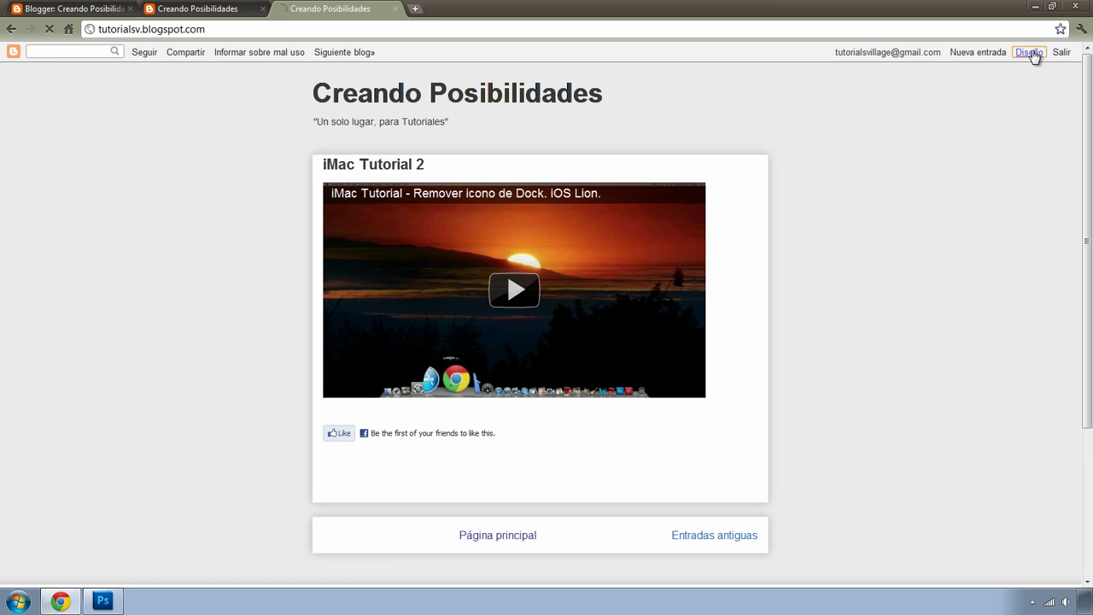
left_click(277, 121)
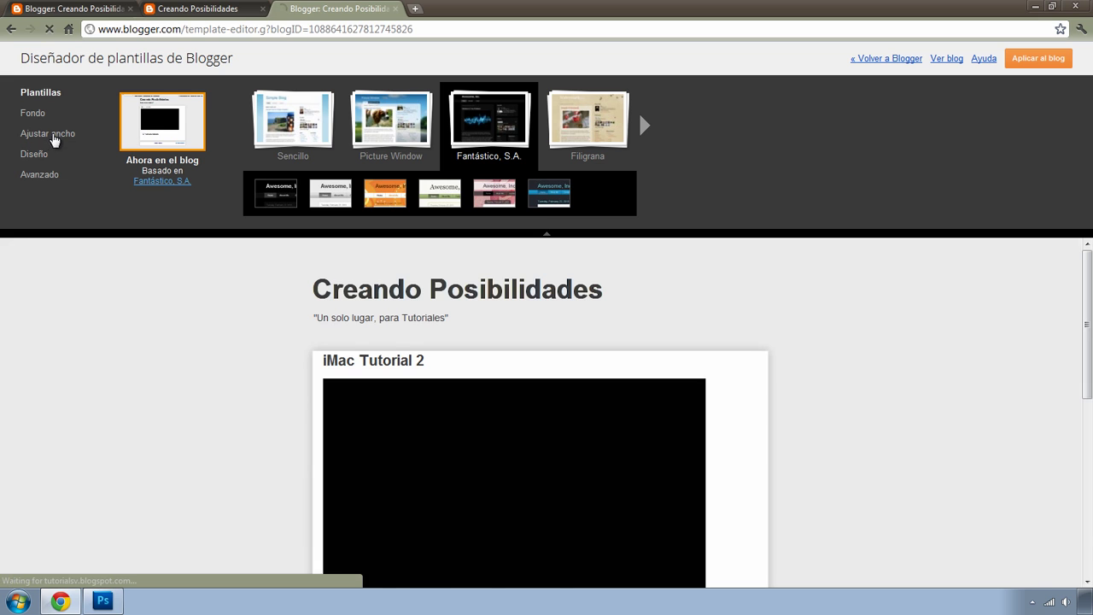
left_click(47, 137)
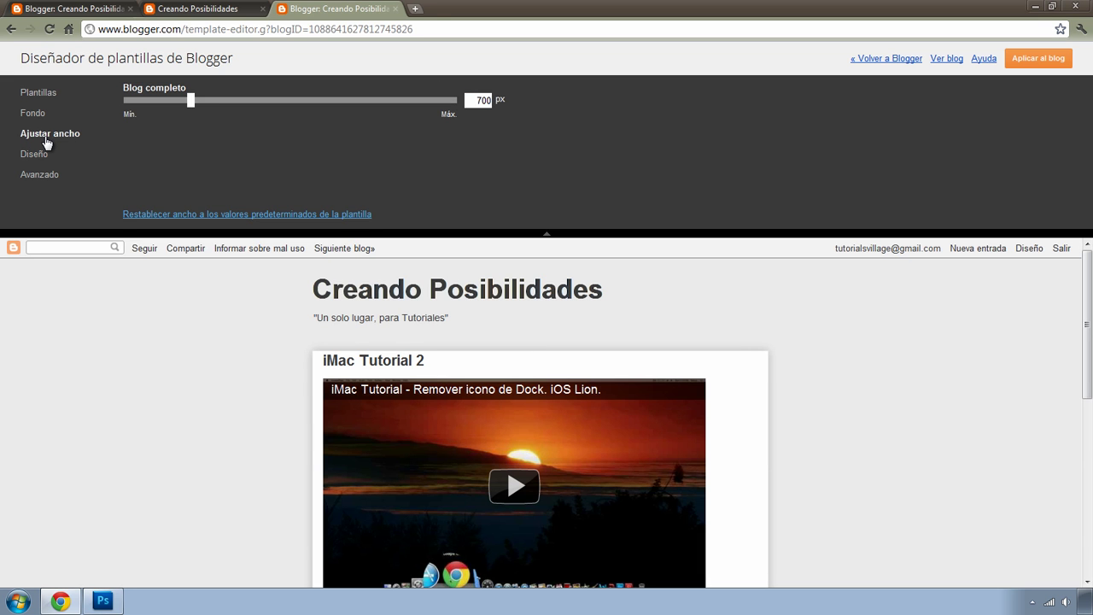
left_click_drag(192, 109, 168, 114)
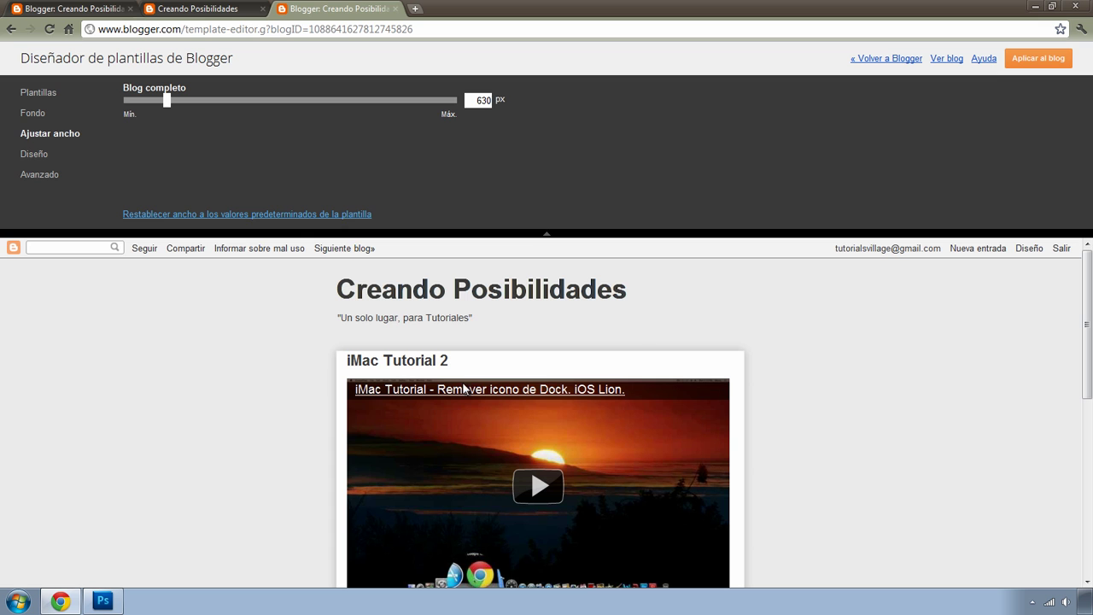
left_click(1032, 66)
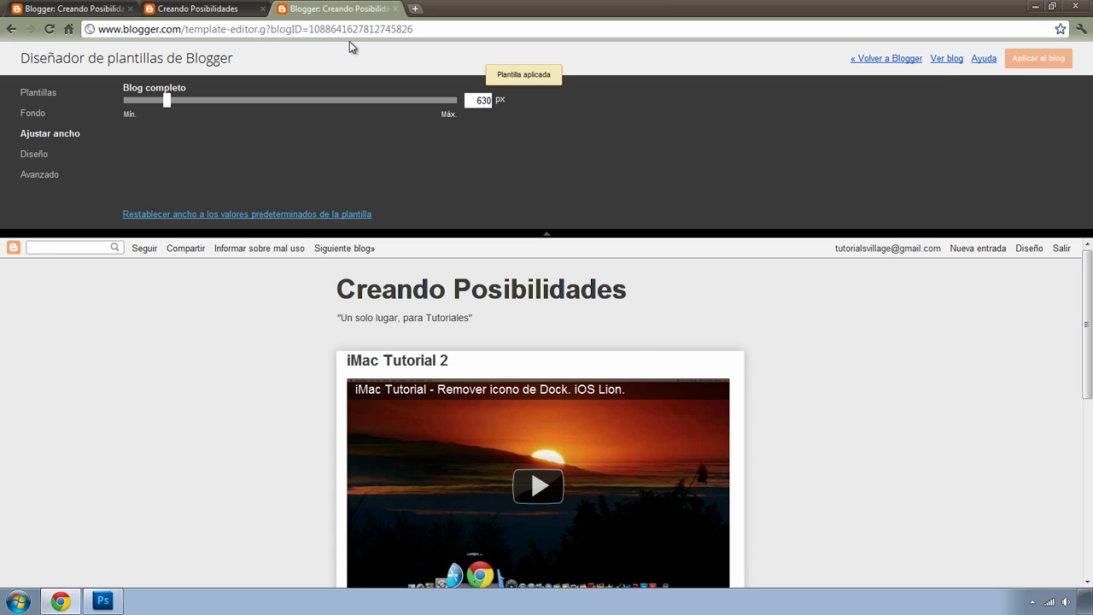
left_click(952, 64)
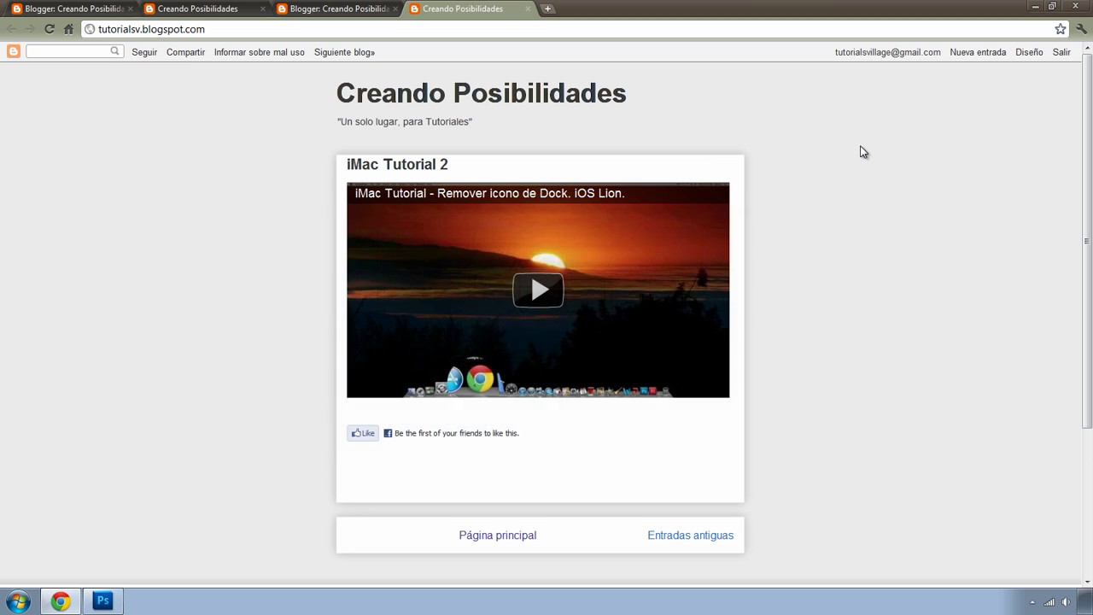
Minimize the browser to reveal the desktop.
left_click(1034, 7)
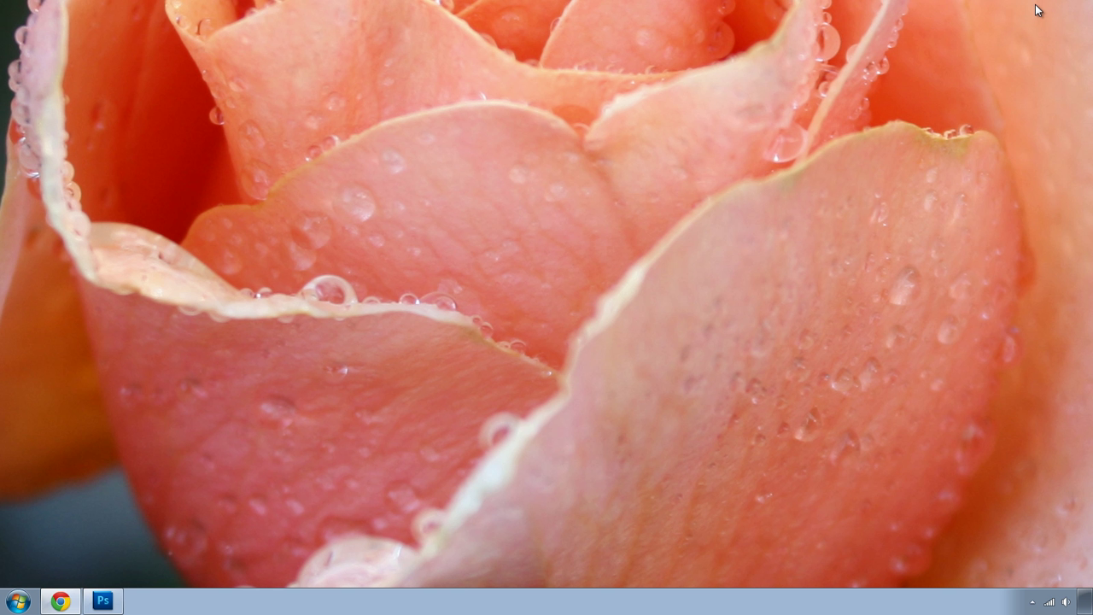
Bring Photoshop forward, check the blog in Chrome once more, then return to Photoshop.
left_click(109, 608)
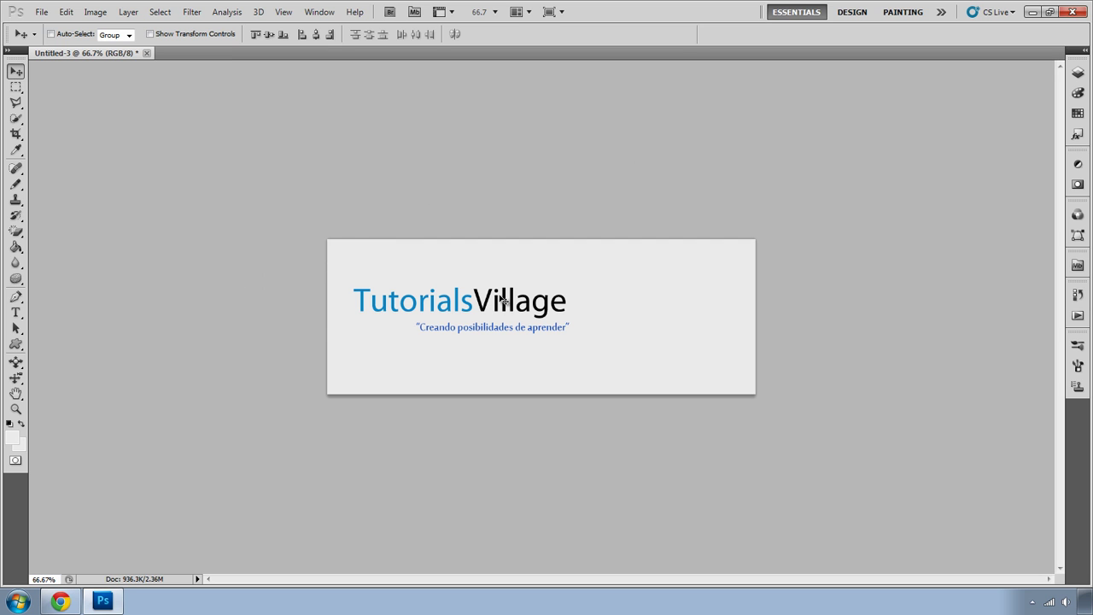
key("alt+Tab")
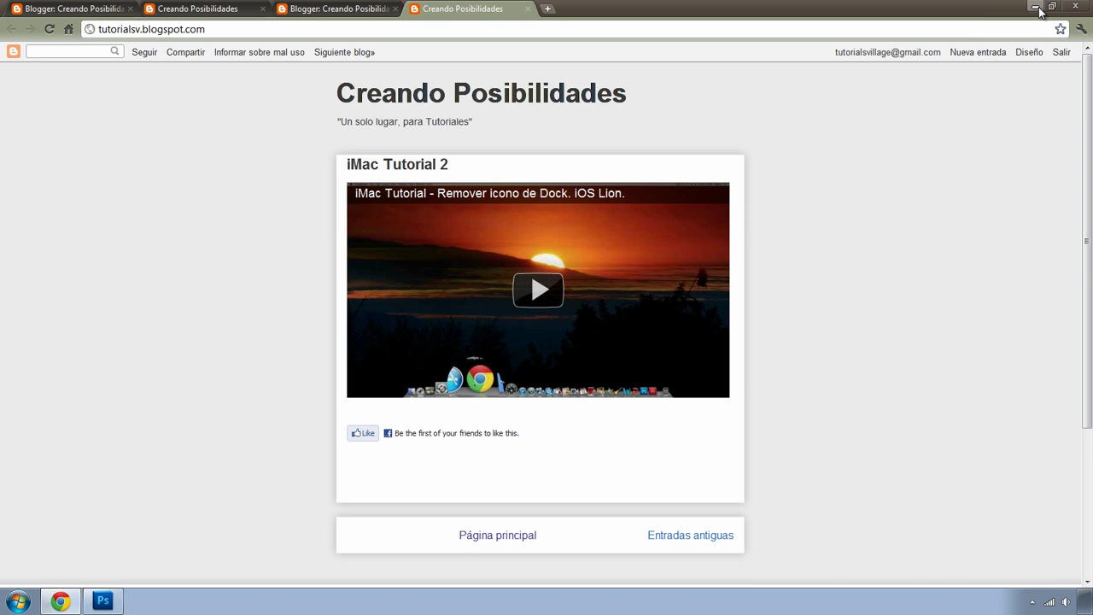
left_click(1034, 7)
left_click(112, 604)
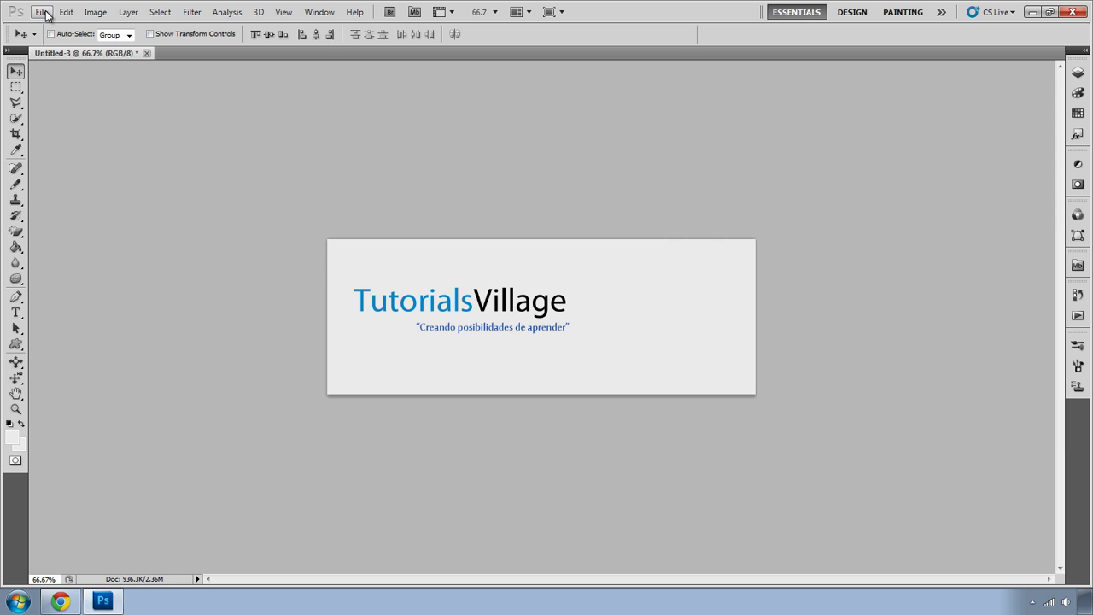
Create a clipboard-sized new document and paste the blog screenshot into it.
left_click(43, 13)
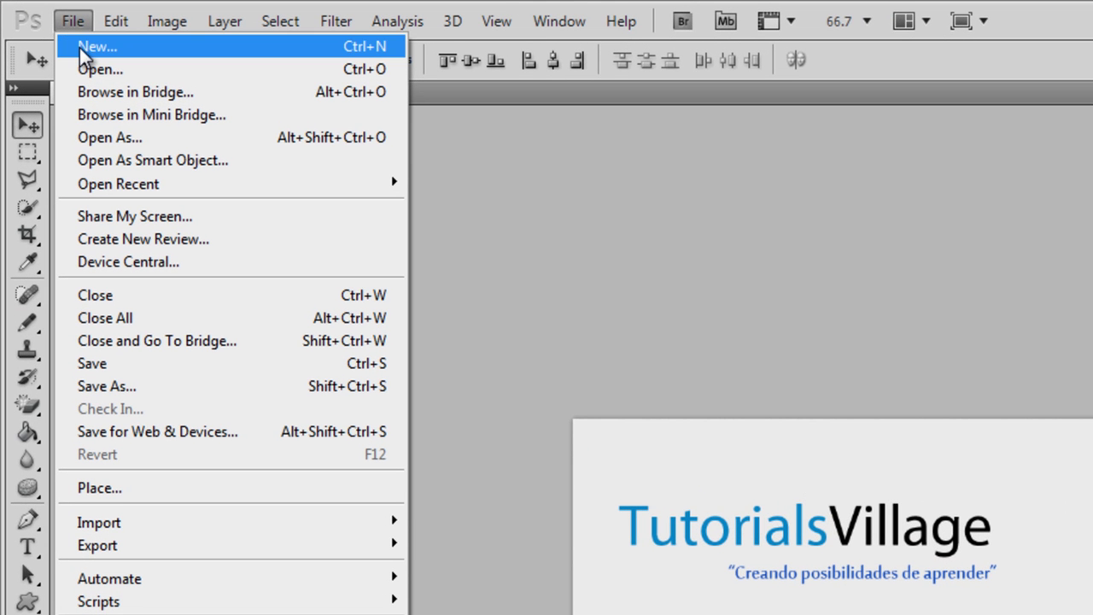
left_click(81, 48)
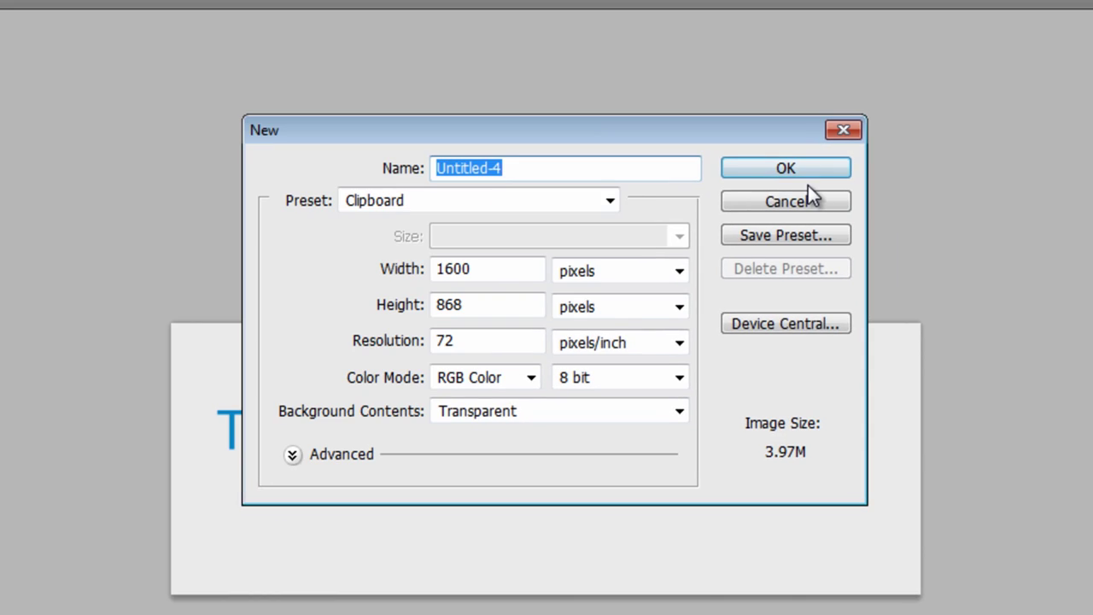
left_click(803, 170)
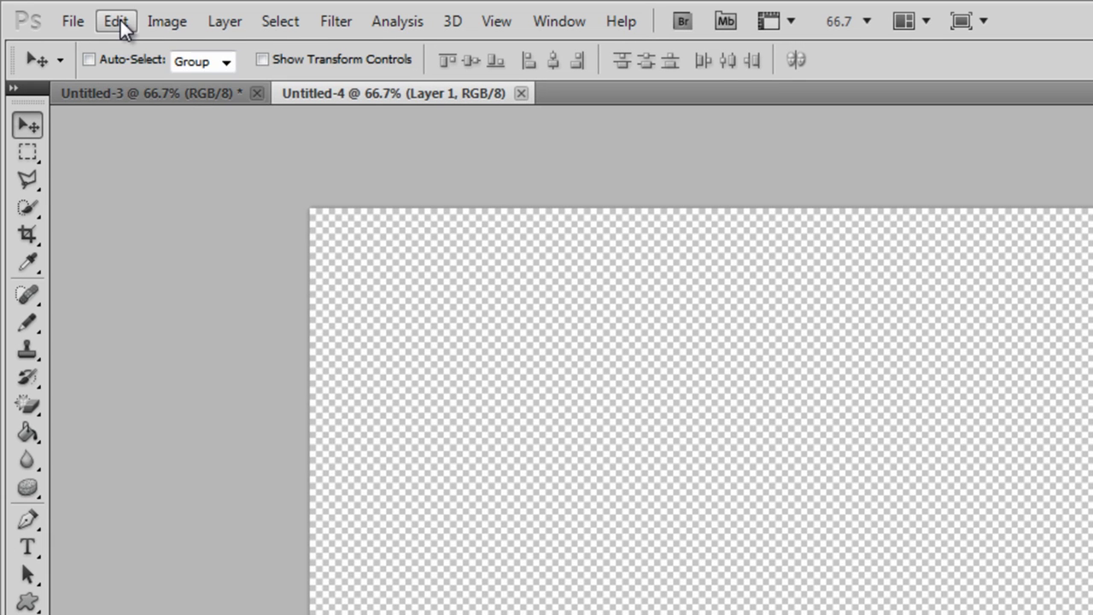
left_click(120, 18)
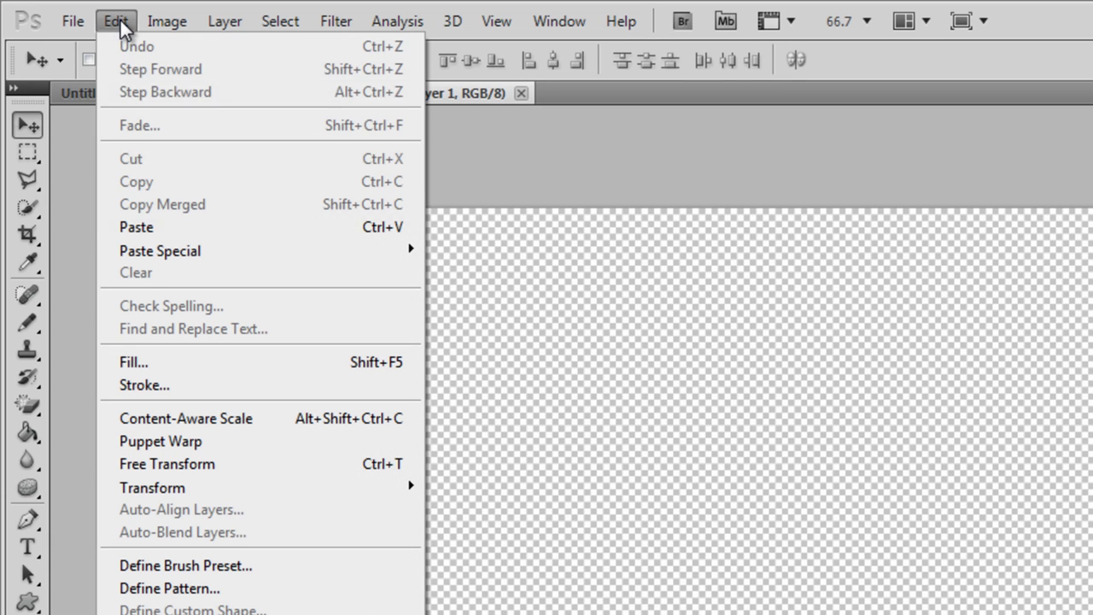
left_click(154, 226)
Sample the blog's gray background with the Eyedropper, then close Untitled-4 without saving.
left_click(15, 151)
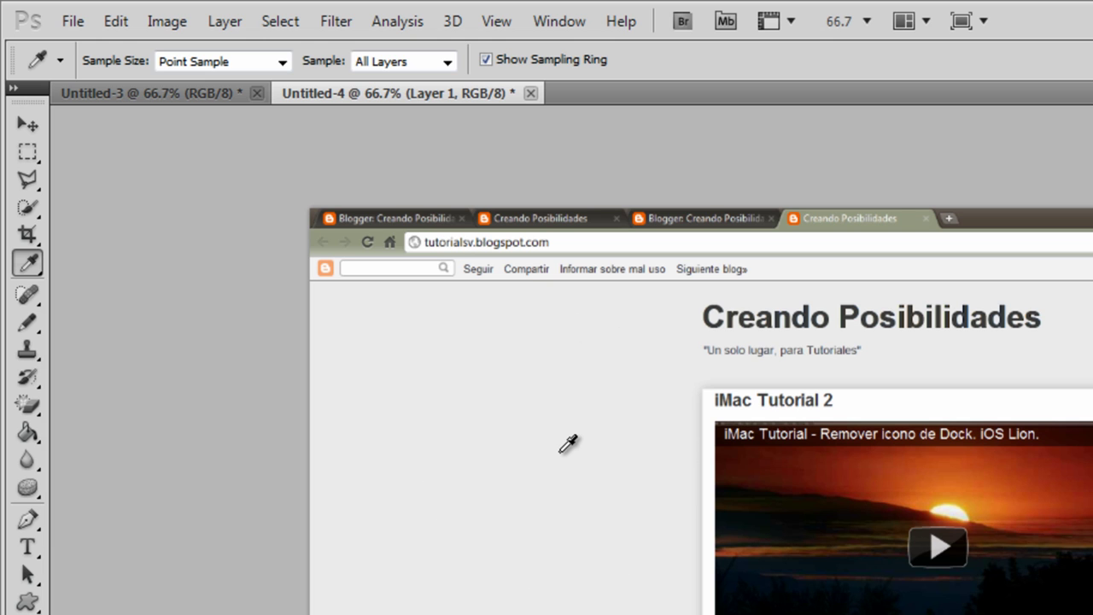
left_click(529, 93)
left_click(964, 397)
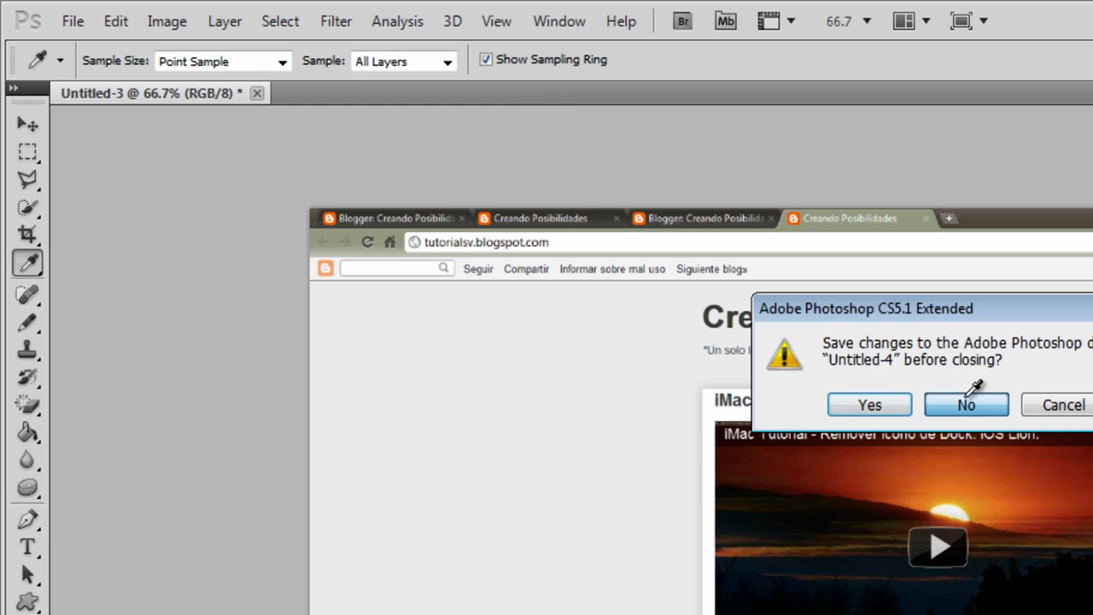
left_click(73, 23)
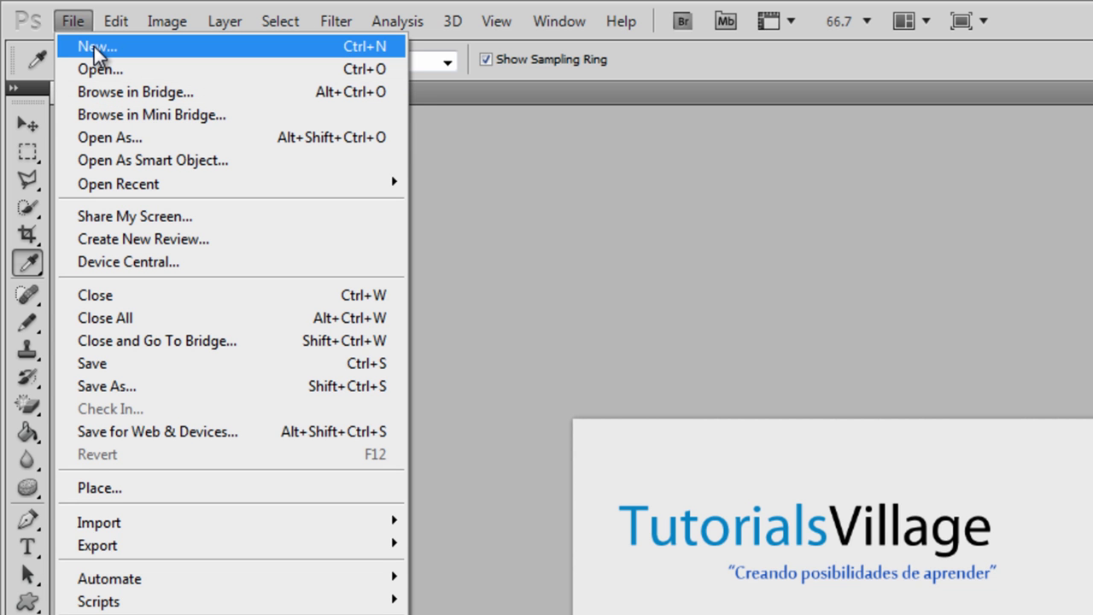
Create a 1600×868 px transparent document and fill its canvas with the sampled light grey.
left_click(94, 46)
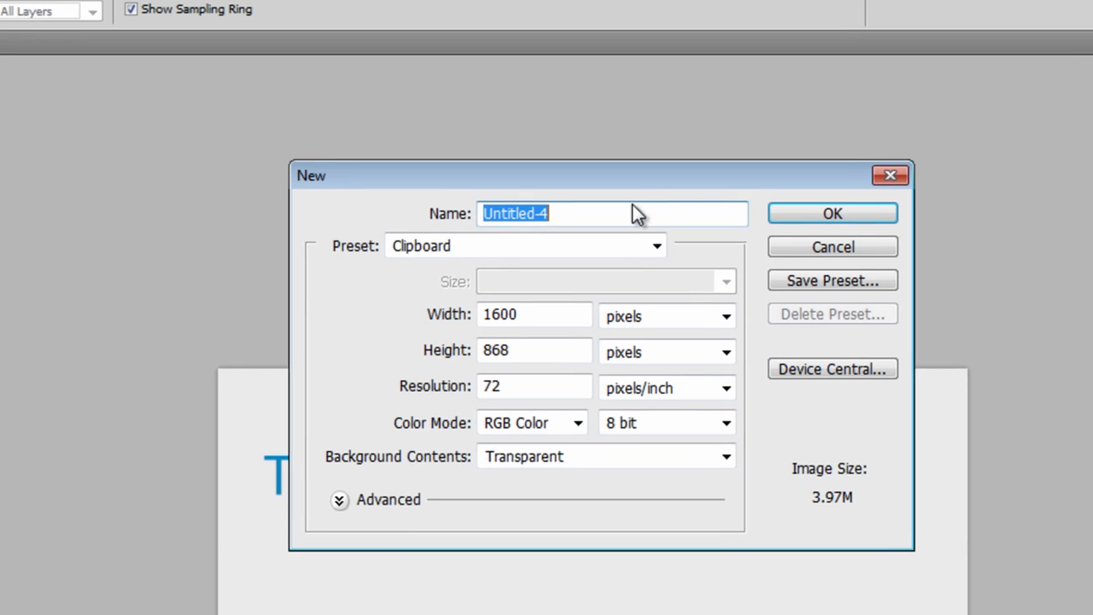
left_click(768, 207)
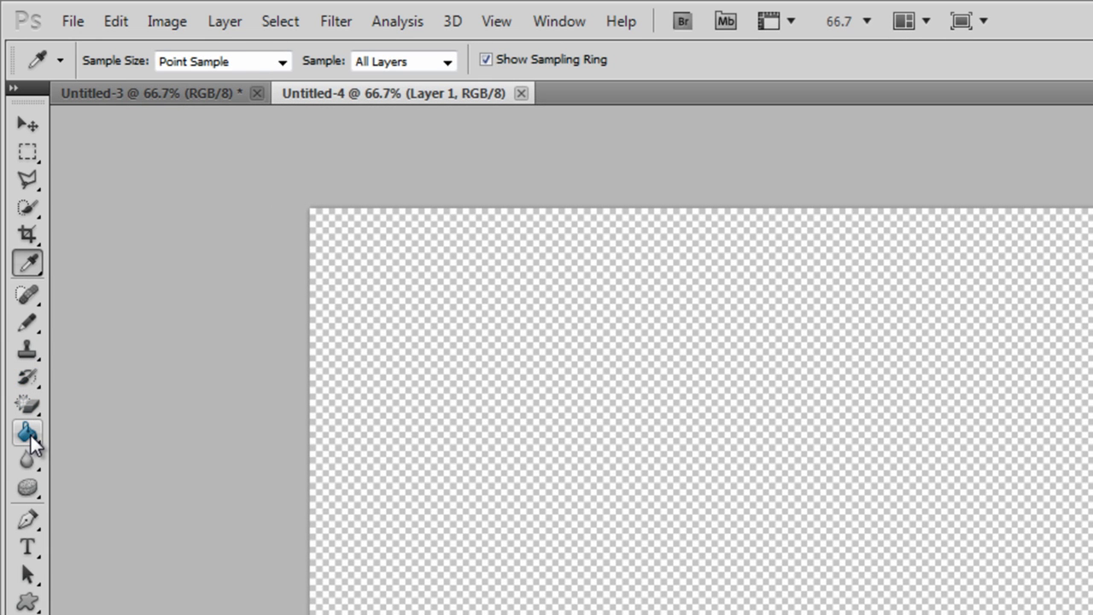
left_click(28, 434)
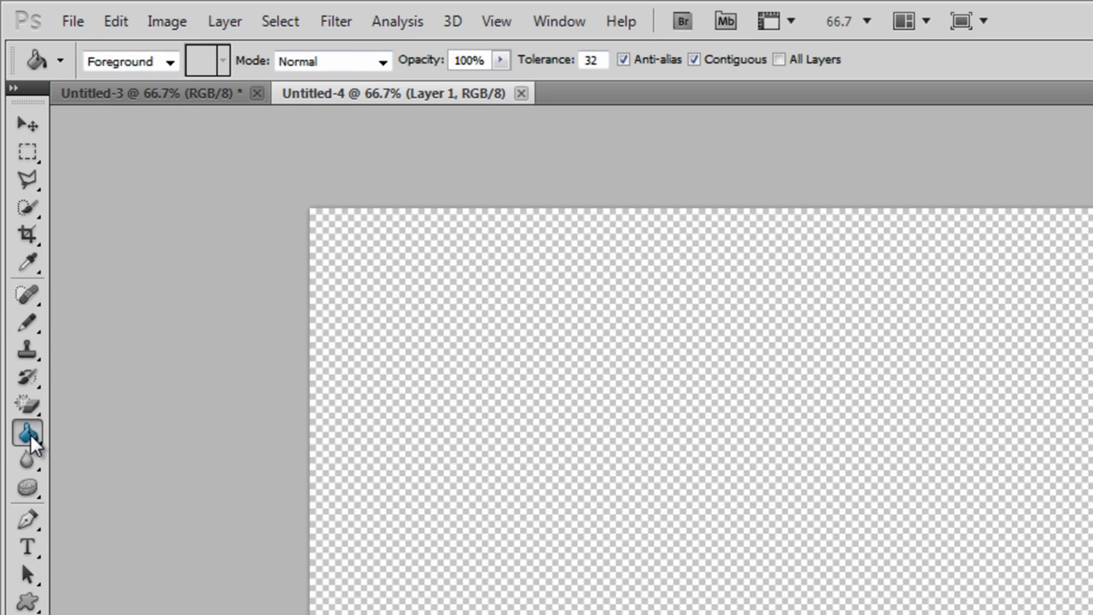
left_click(828, 431)
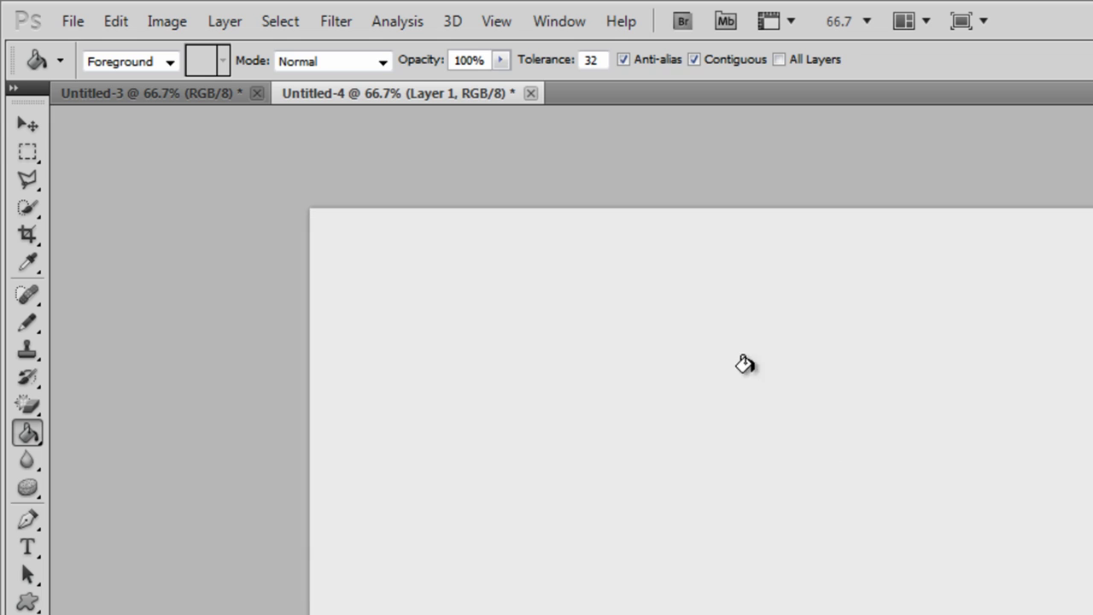
left_click(34, 123)
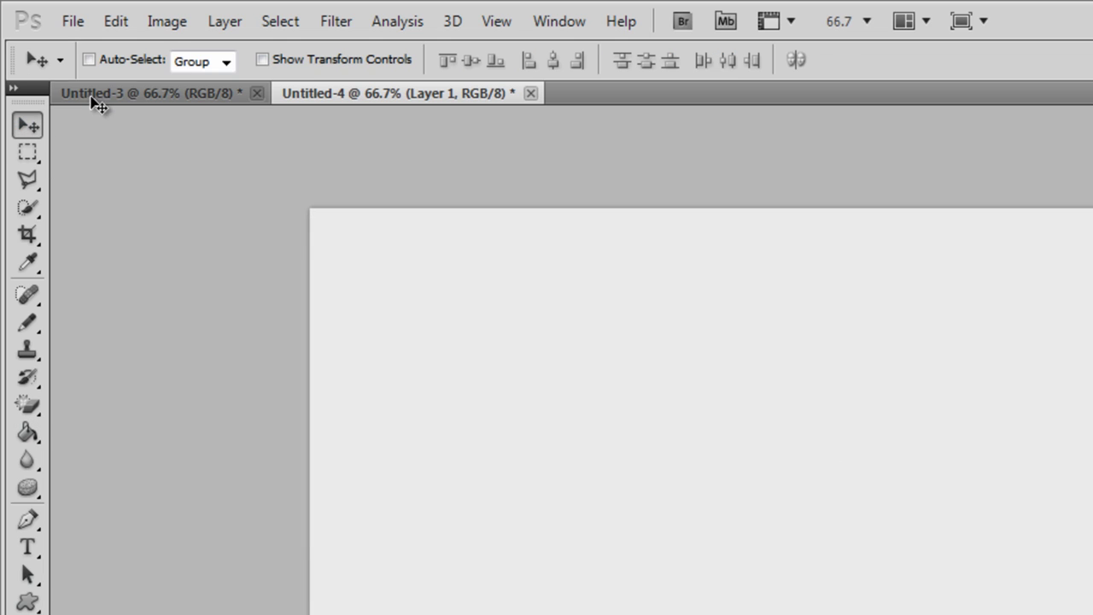
In Image Size, try 940×340 and an 800 width while toggling Constrain Proportions and Scale Styles.
left_click(169, 22)
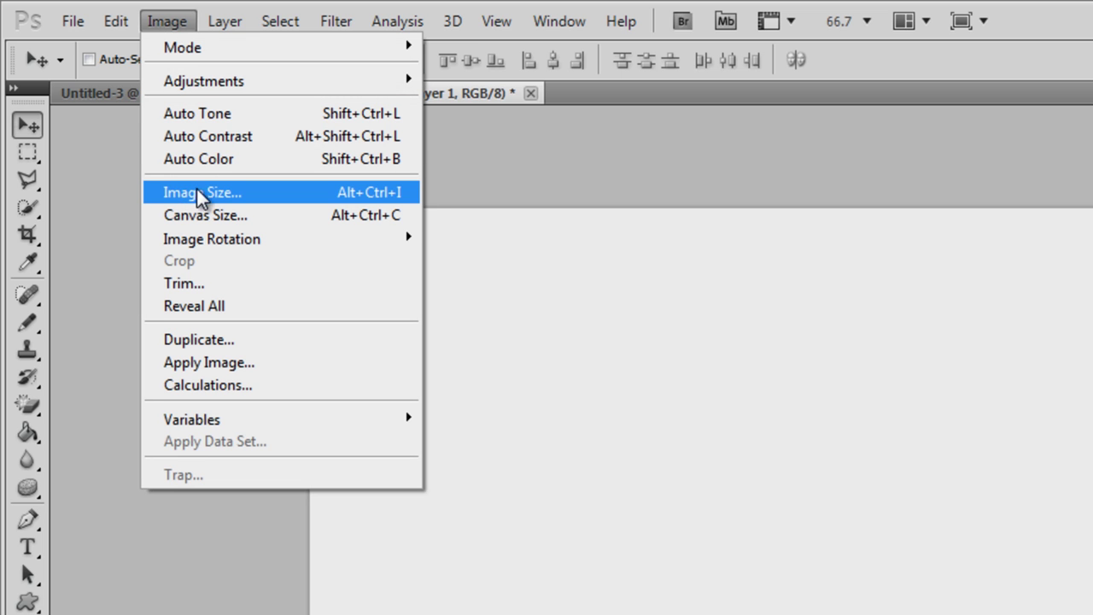
left_click(172, 192)
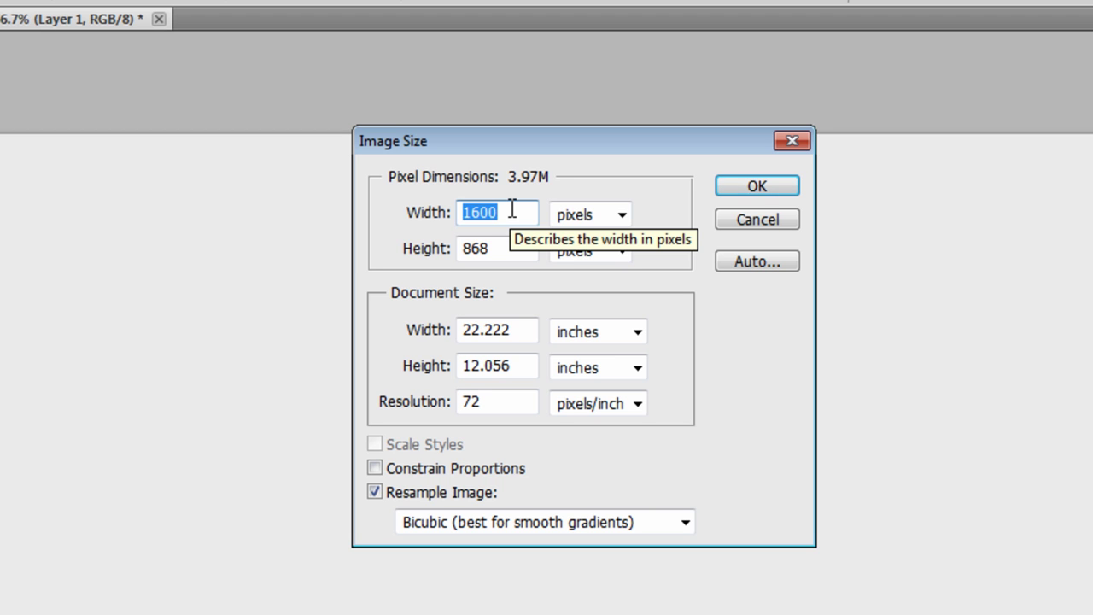
type("940")
key("Tab")
type("340")
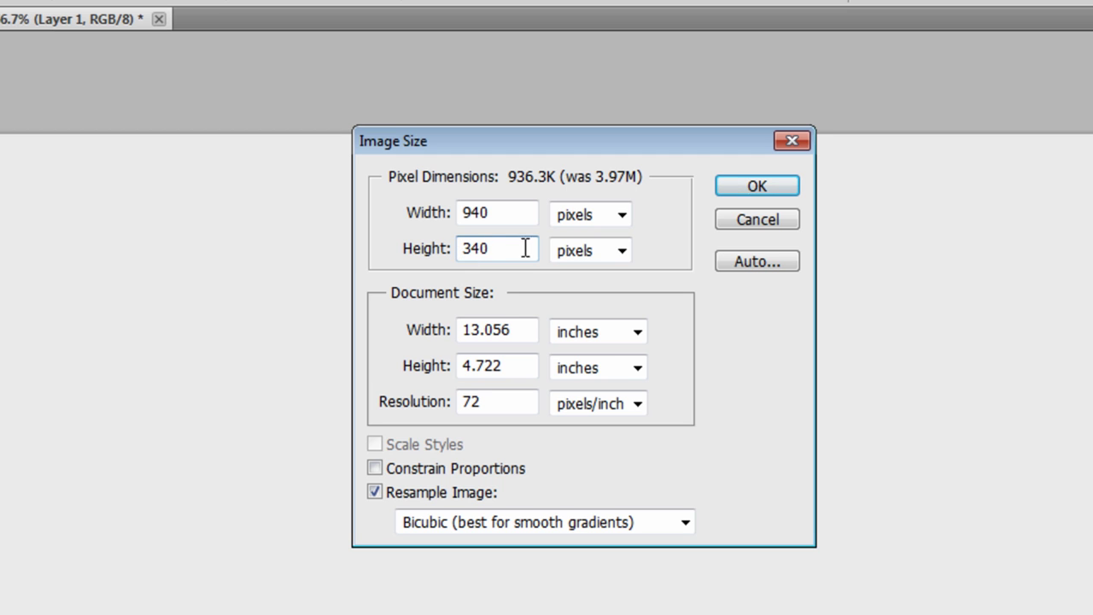
double_click(475, 213)
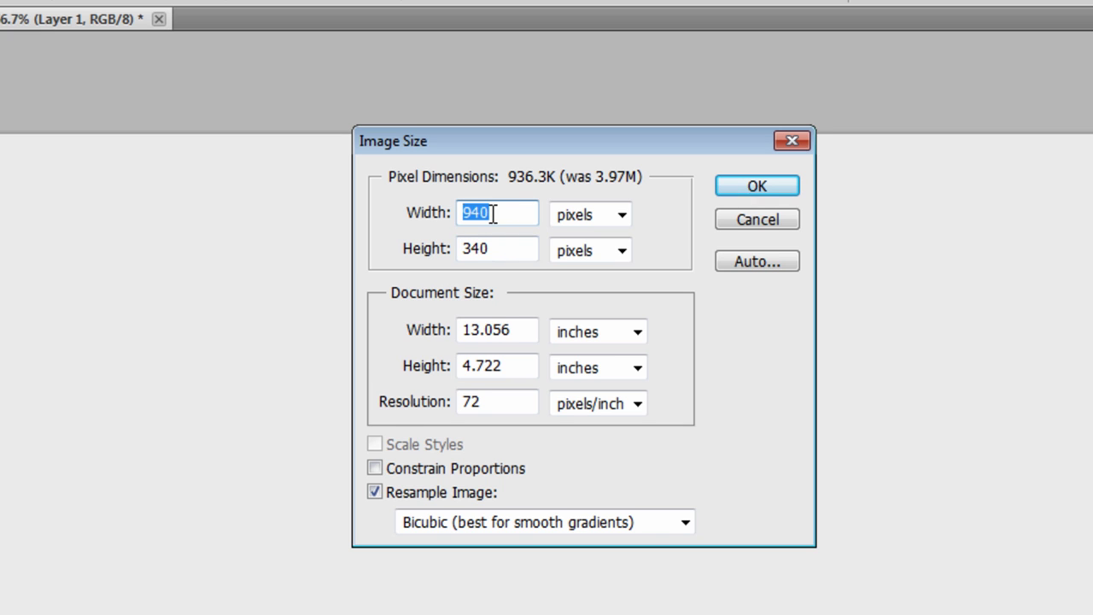
left_click(373, 469)
left_click(374, 444)
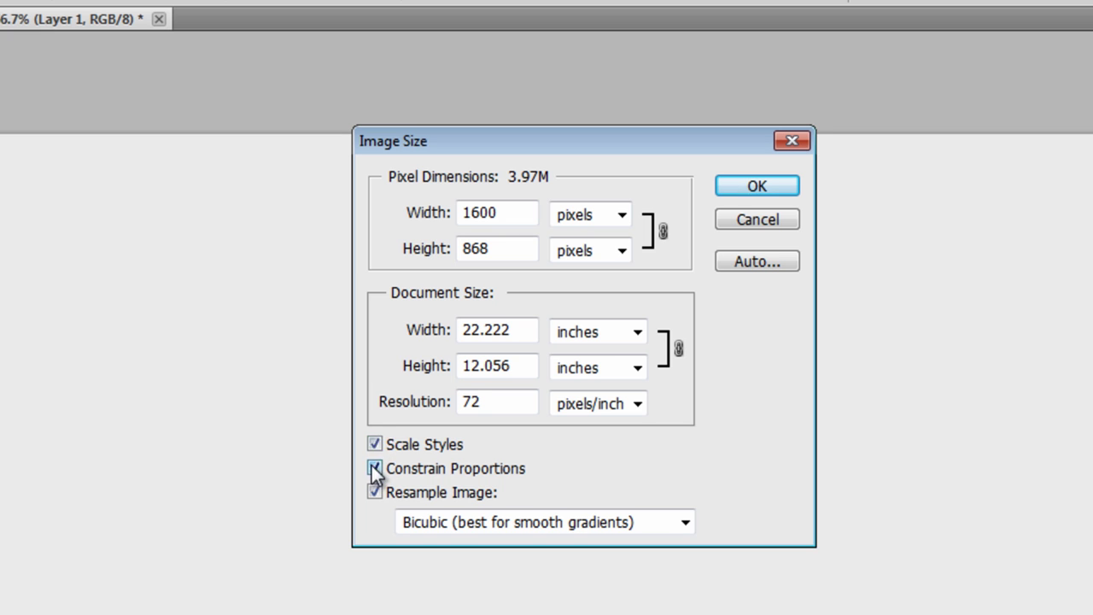
left_click(373, 468)
left_click(375, 441)
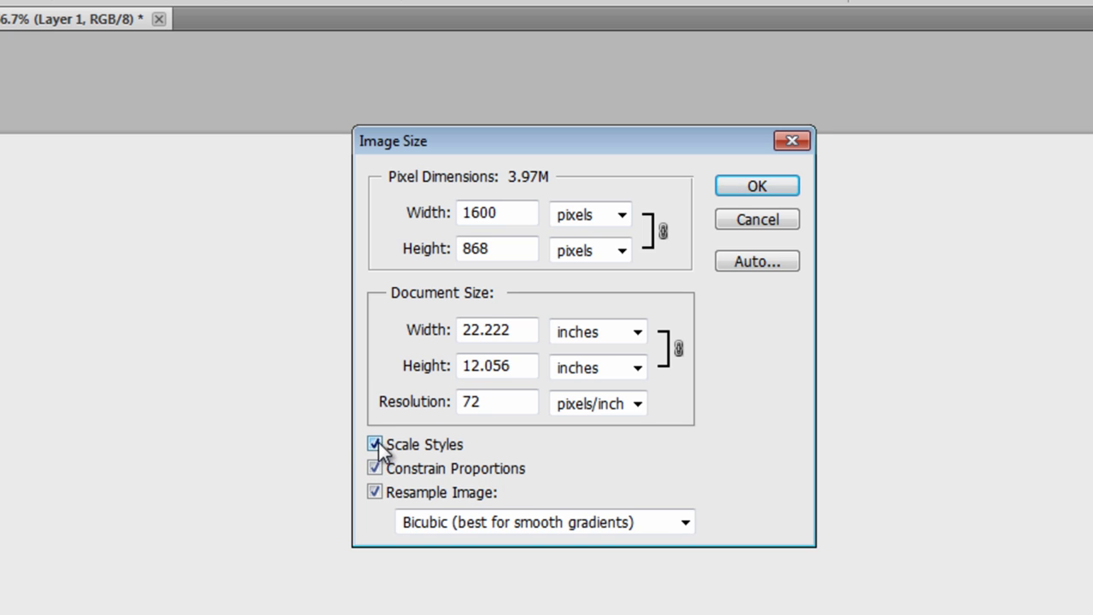
left_click_drag(512, 214, 443, 216)
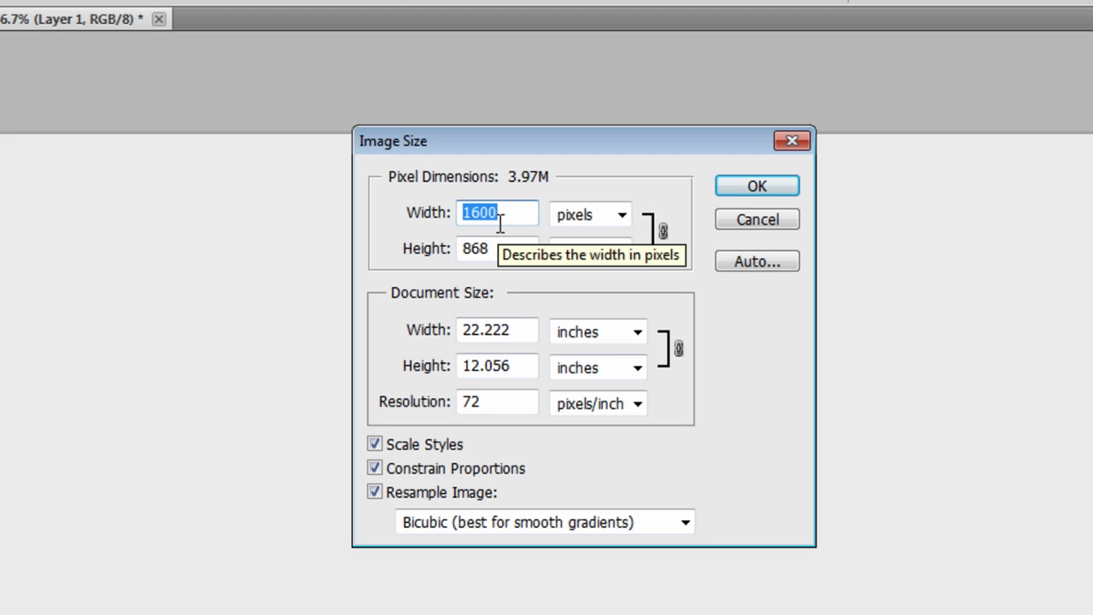
type("800")
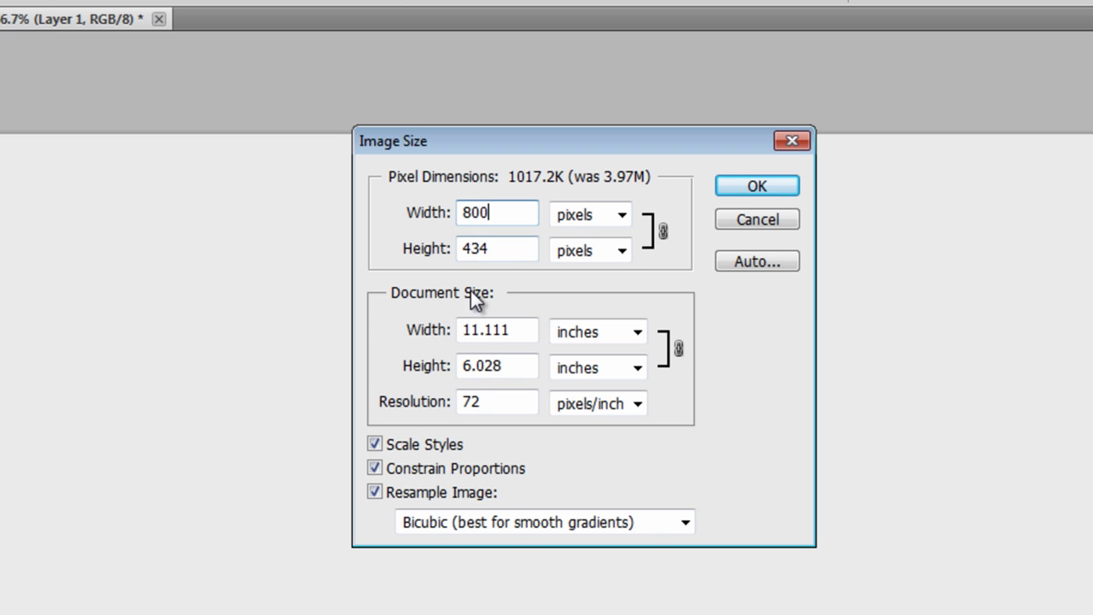
With proportions unlinked, set the image size to 940 × 340 pixels and confirm.
left_click(376, 444)
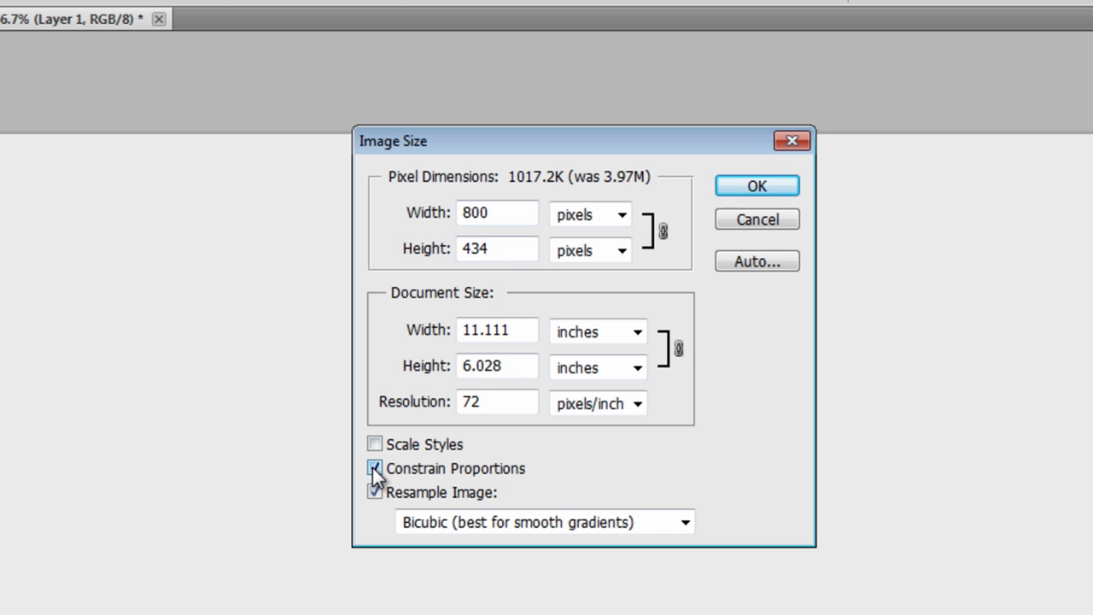
left_click(373, 468)
left_click_drag(495, 215, 426, 227)
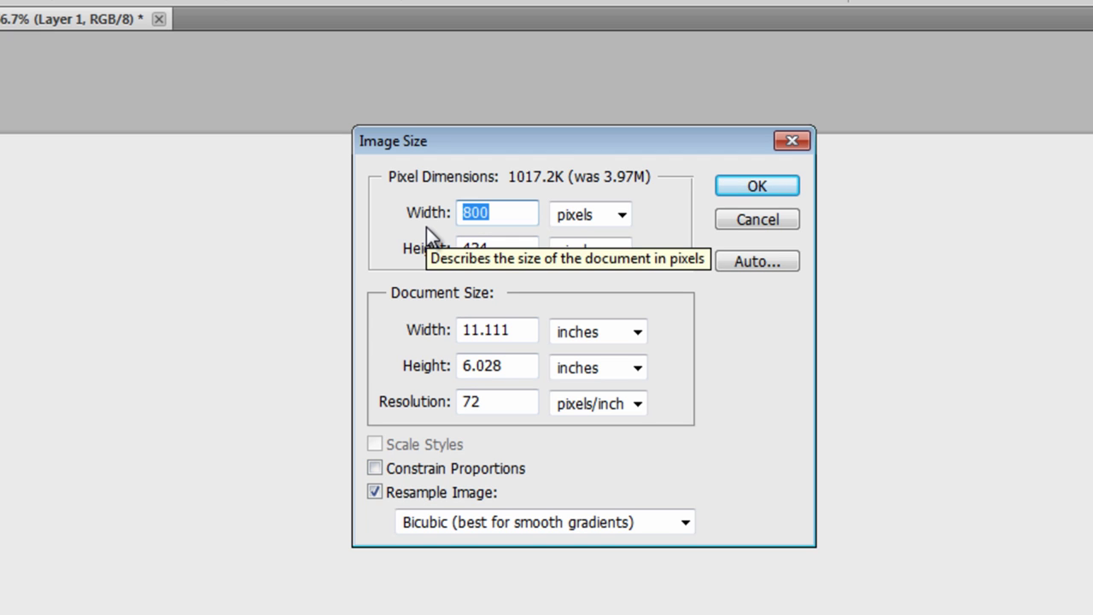
type("940")
key("Tab")
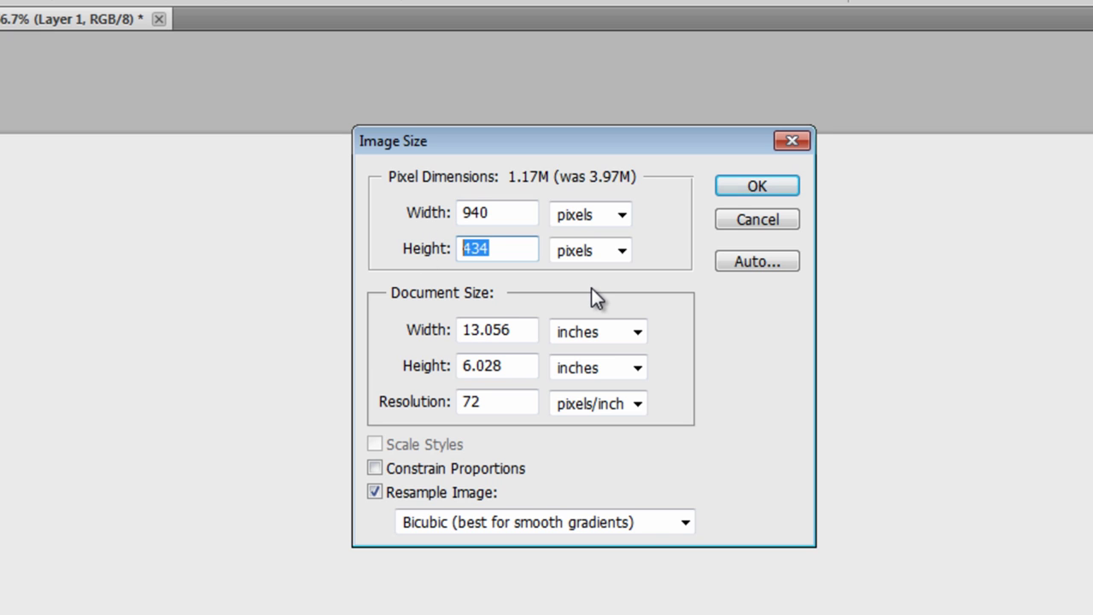
type("340")
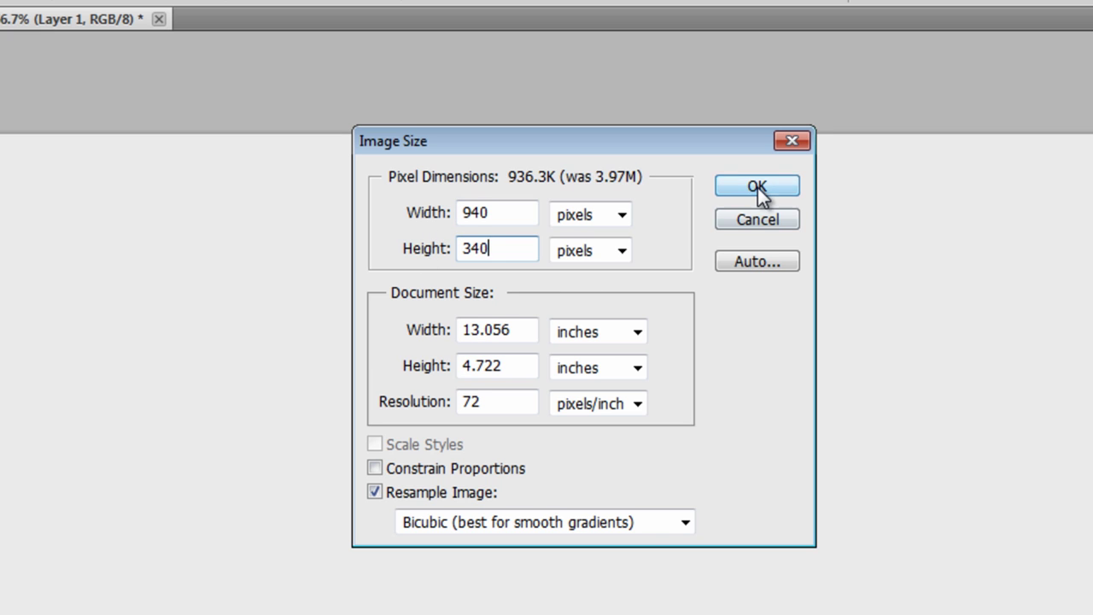
left_click(756, 187)
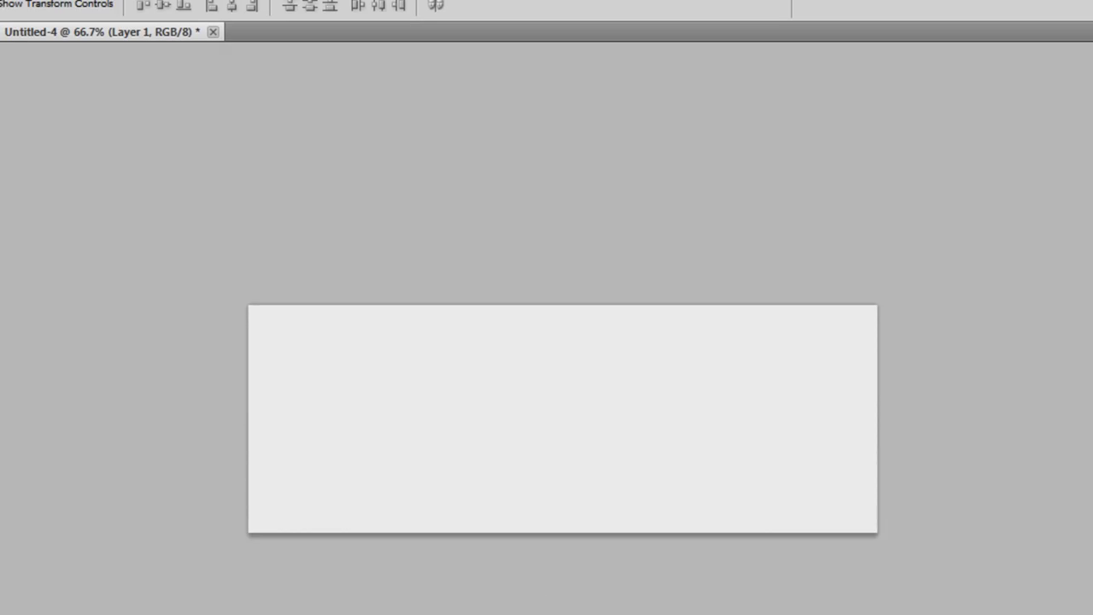
Drag the TutorialsVillage and tagline text layers from Untitled-3 into the grey banner.
left_click(101, 53)
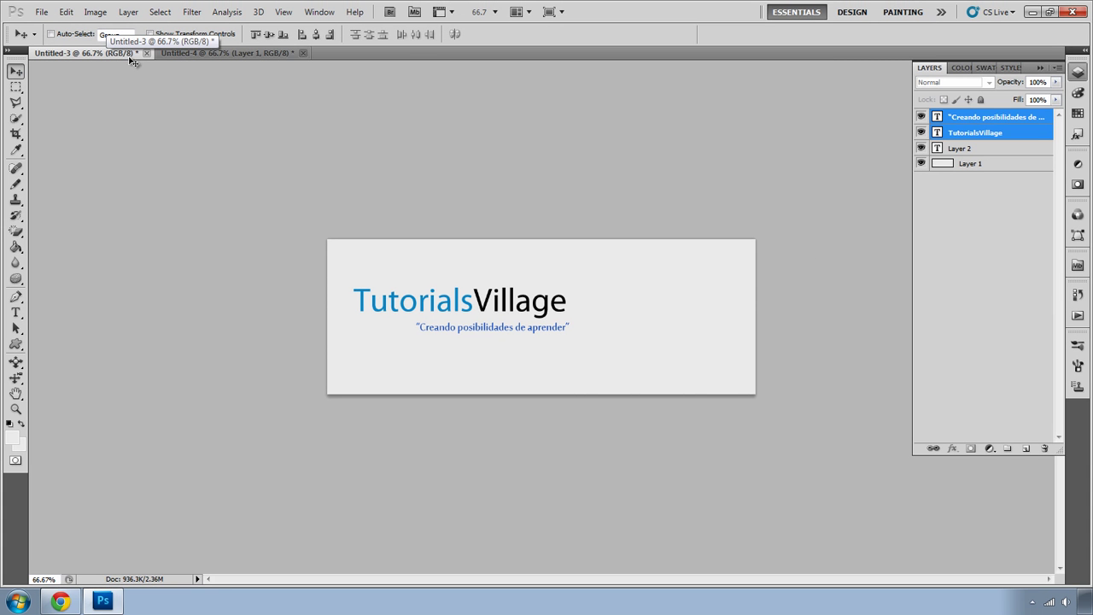
mouse_move(120, 55)
left_mouse_down()
mouse_move(335, 127)
mouse_move(666, 142)
left_mouse_up()
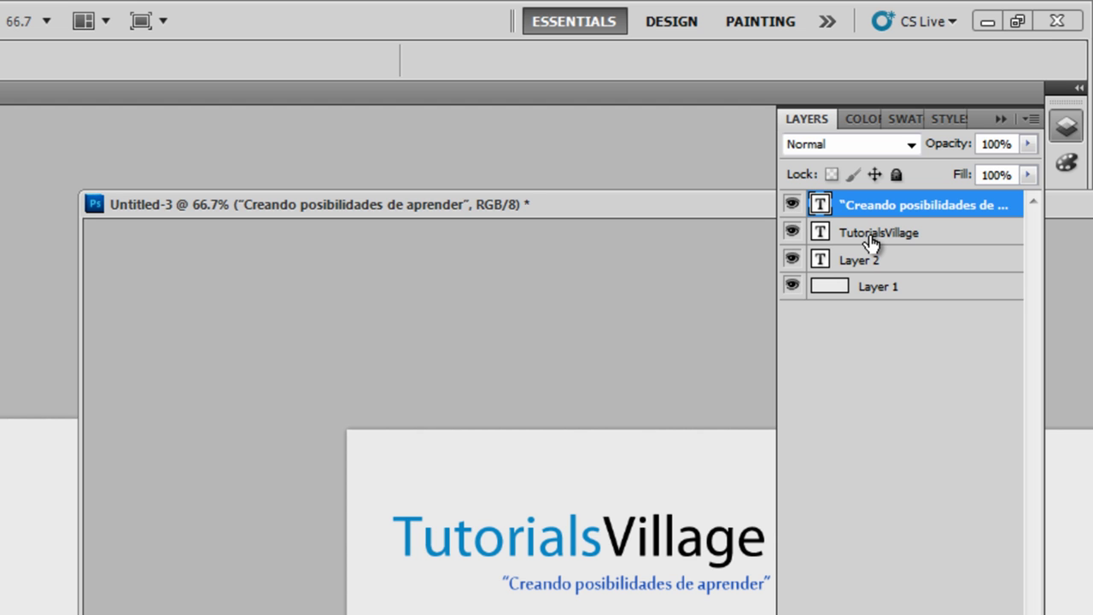
left_click(871, 242, "shift")
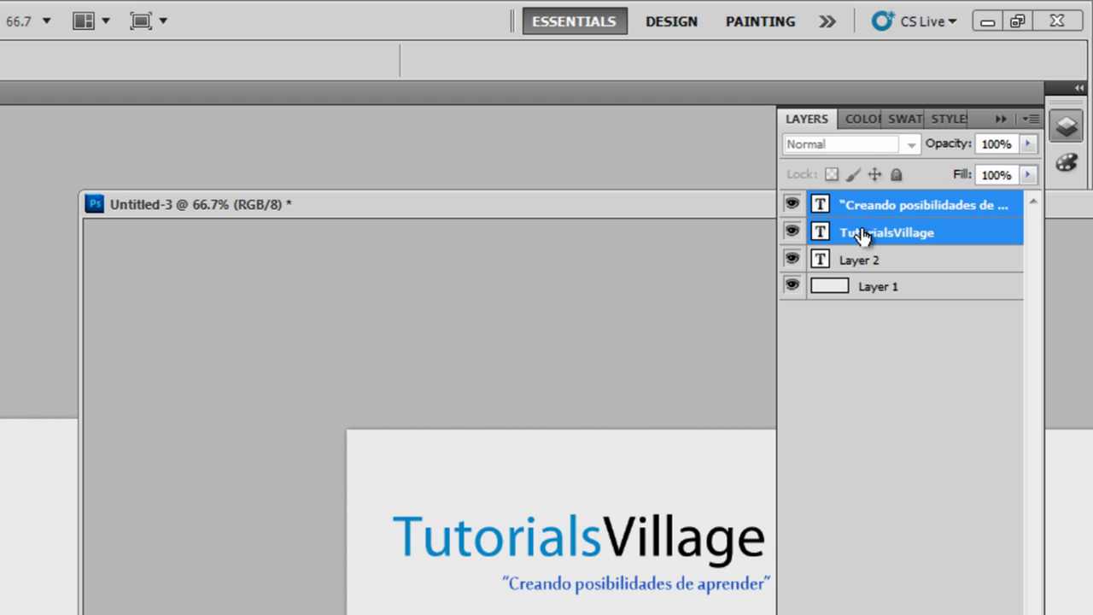
left_click_drag(869, 242, 0, 520)
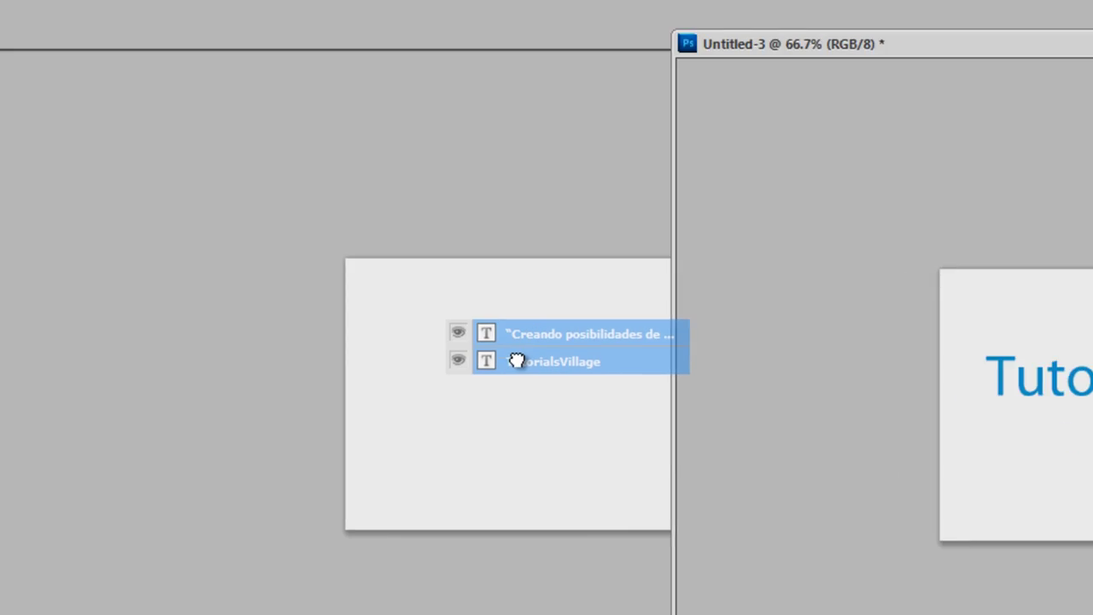
left_click_drag(517, 360, 535, 359)
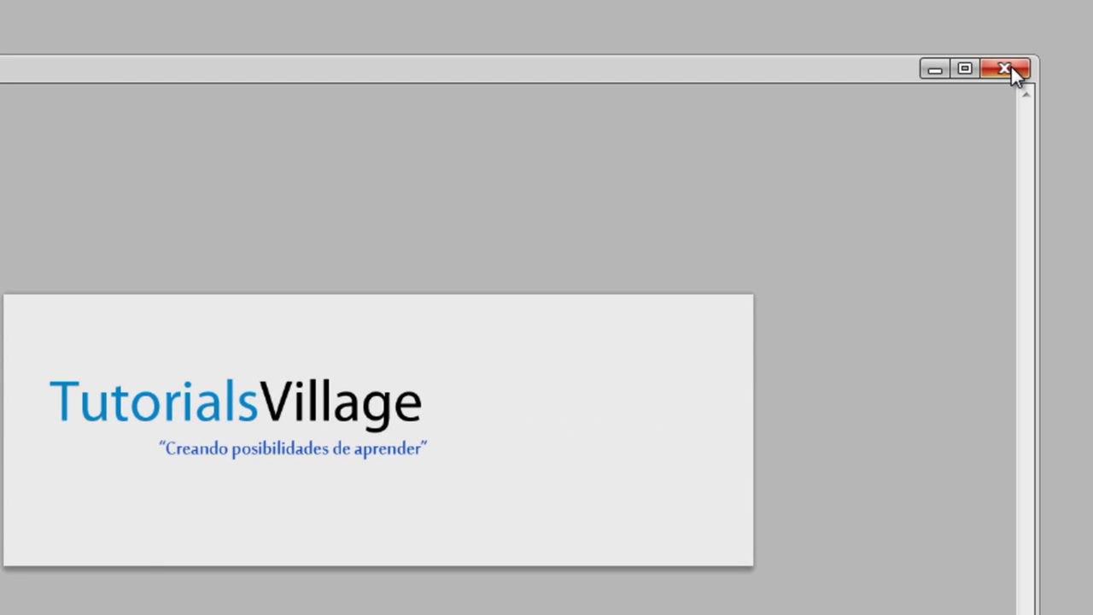
Close Untitled-3 without saving, position the title and tagline in the banner, and glance at the blog.
left_click(1008, 68)
left_click(509, 244)
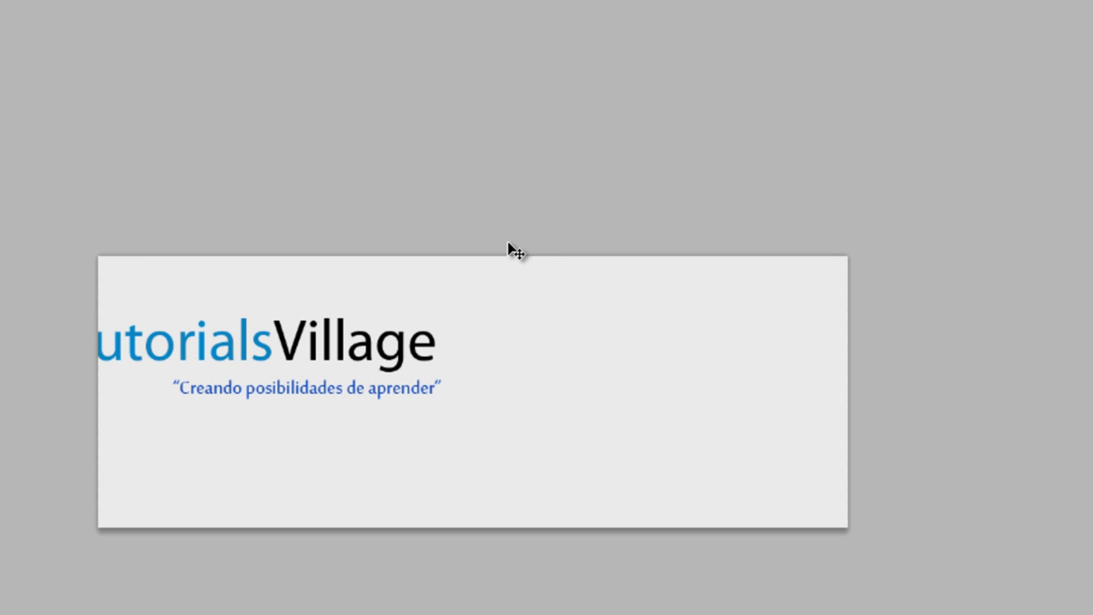
left_click_drag(299, 361, 314, 363)
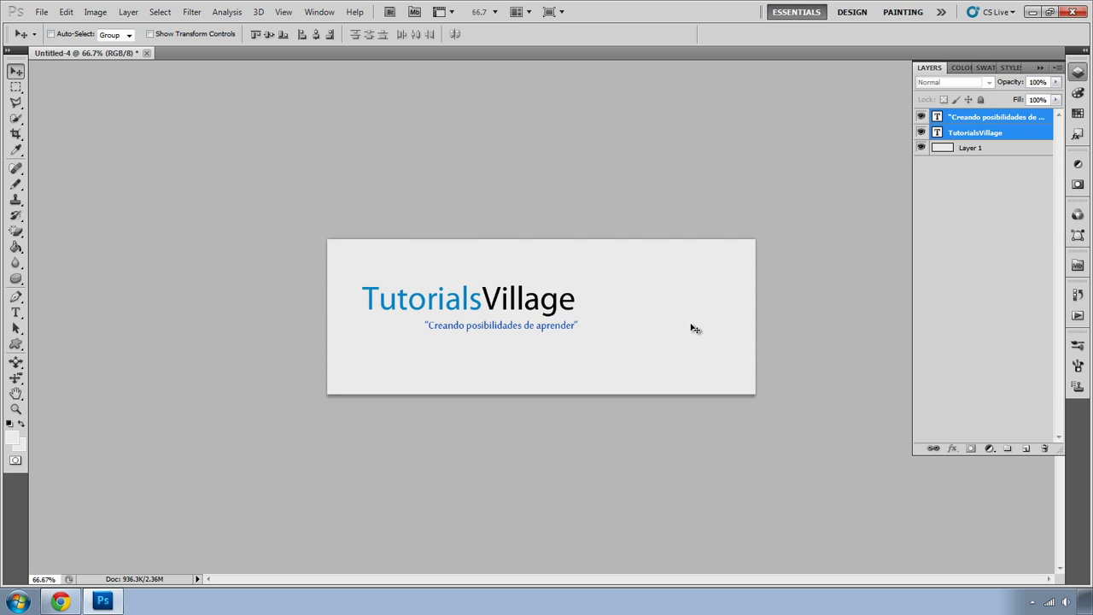
left_click(59, 601)
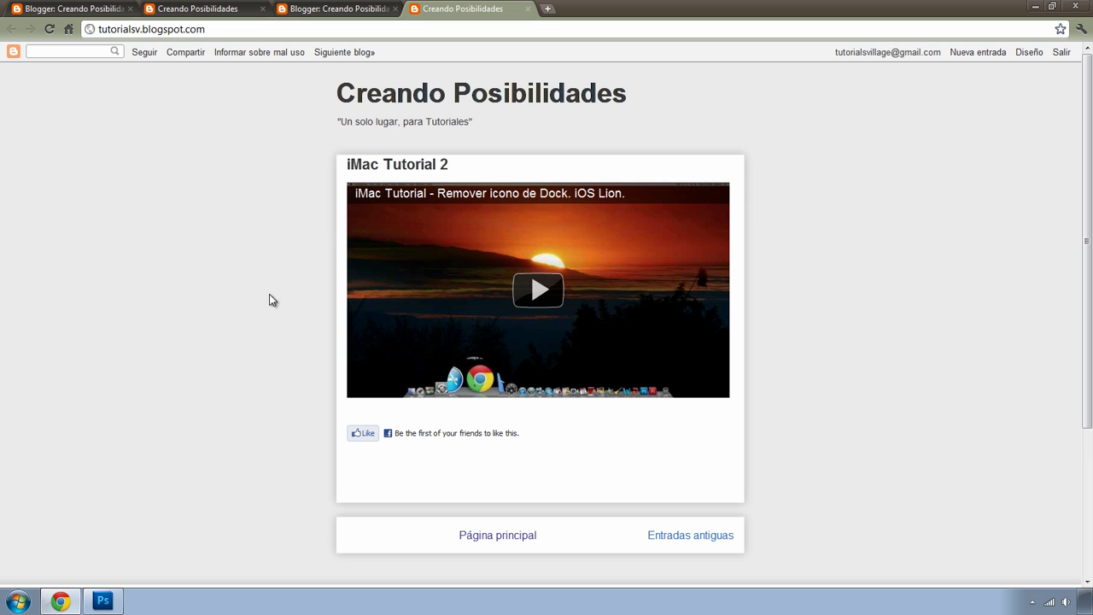
left_click(1034, 7)
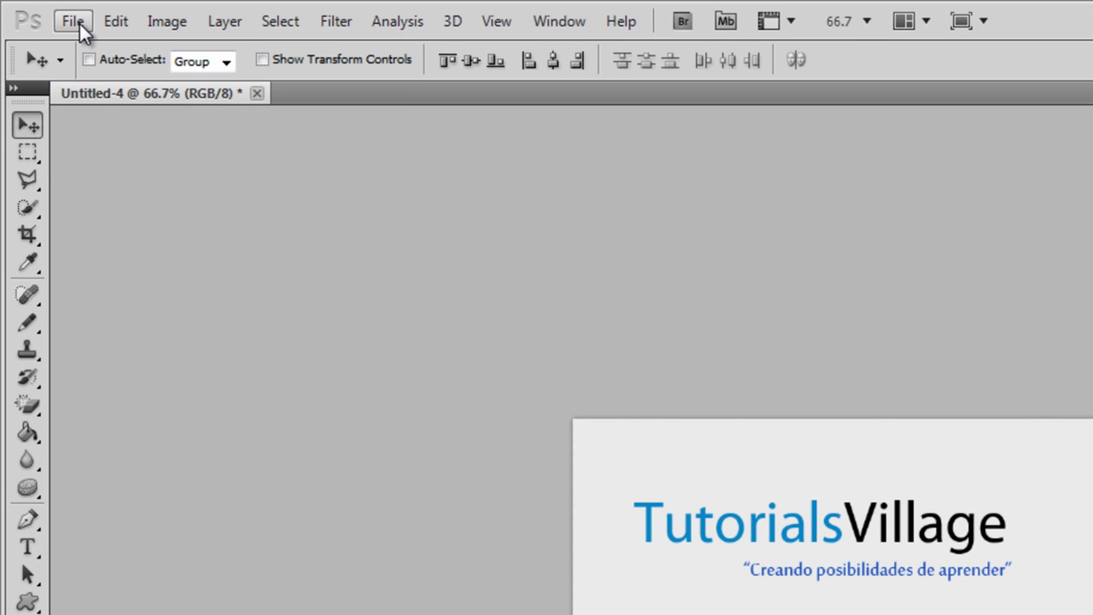
Save the header as the JPEG 'Untitled-4.jpg', accepting the default JPEG quality options.
left_click(75, 23)
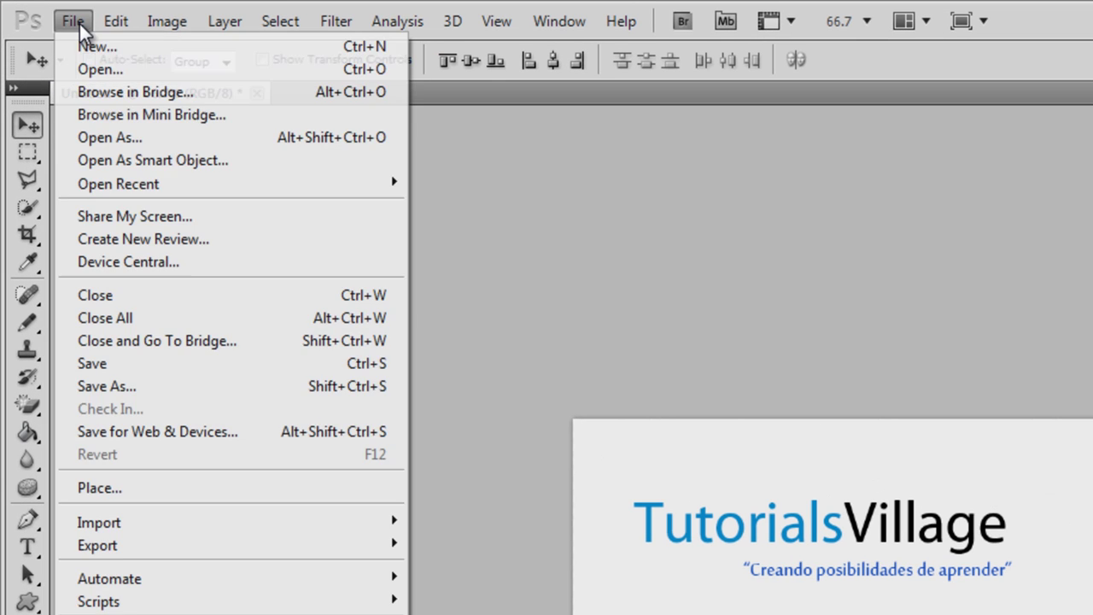
left_click(117, 388)
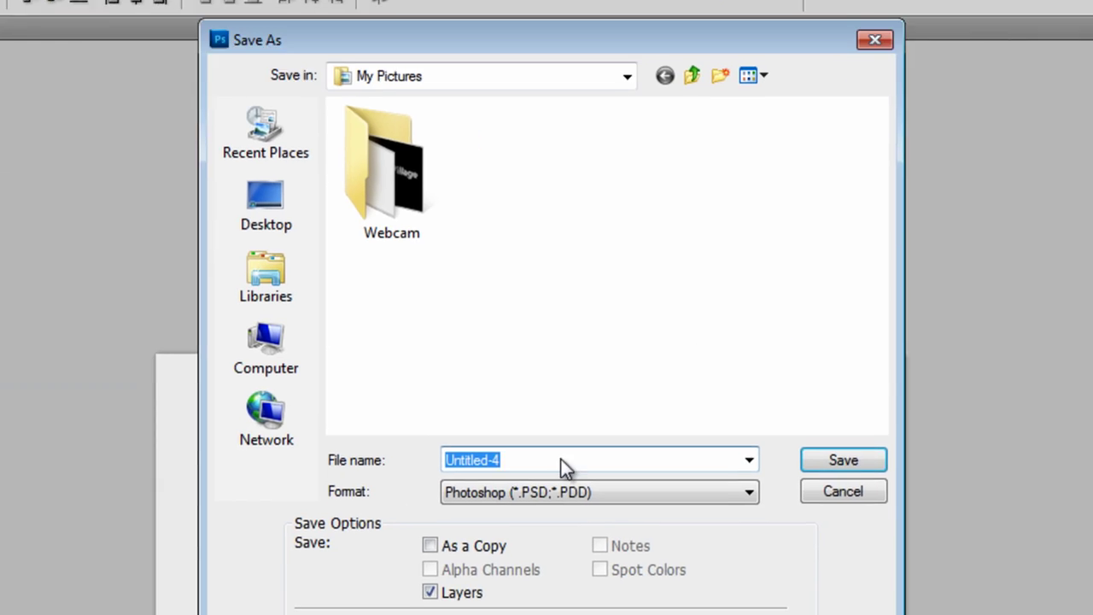
left_click(443, 486)
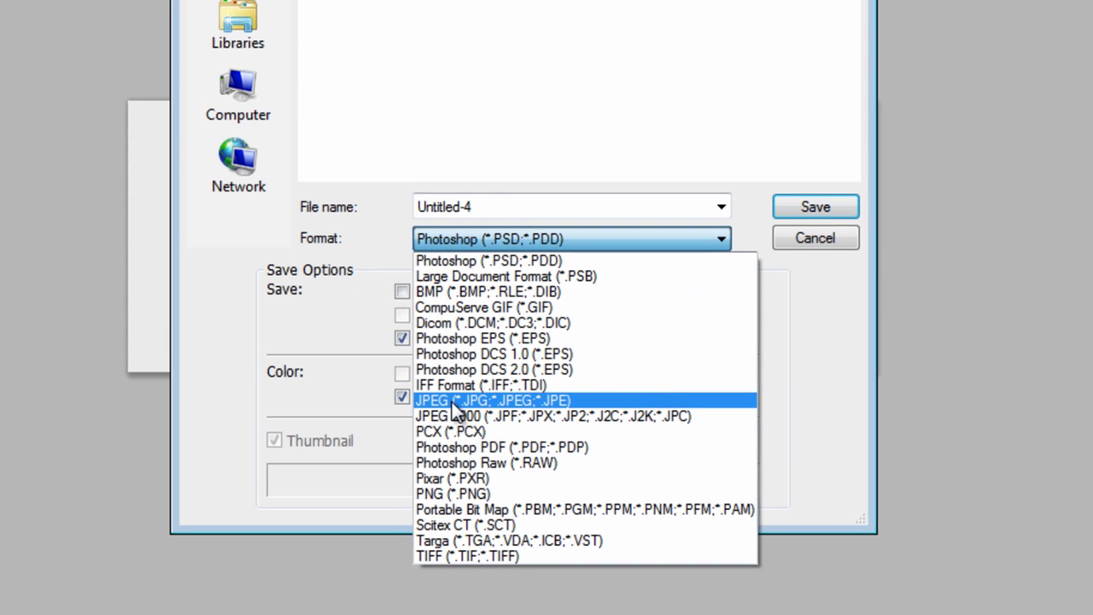
left_click(451, 400)
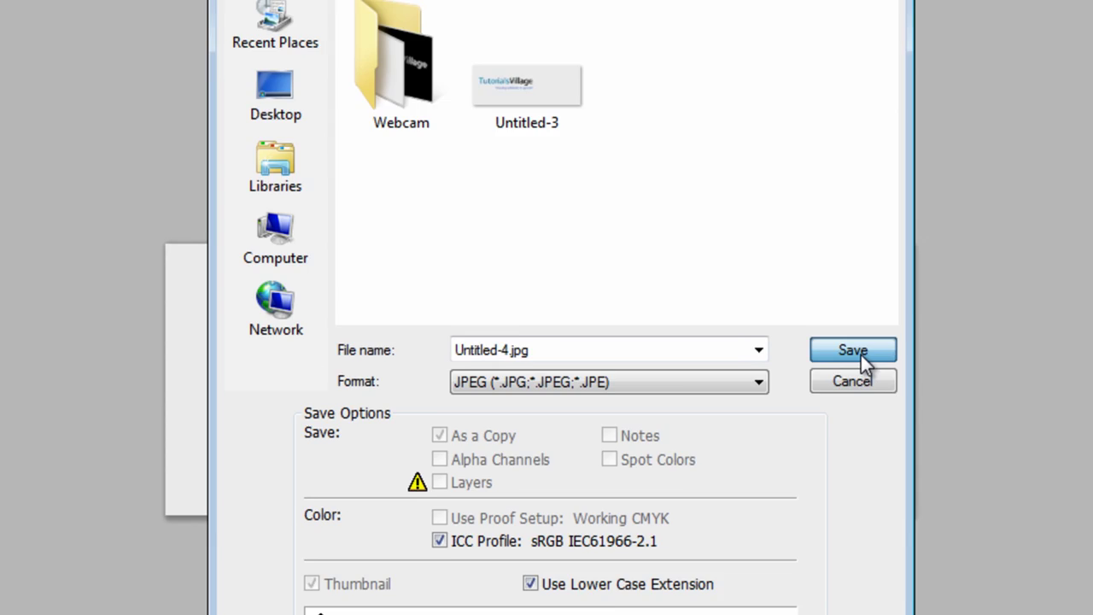
left_click(823, 215)
left_click(717, 171)
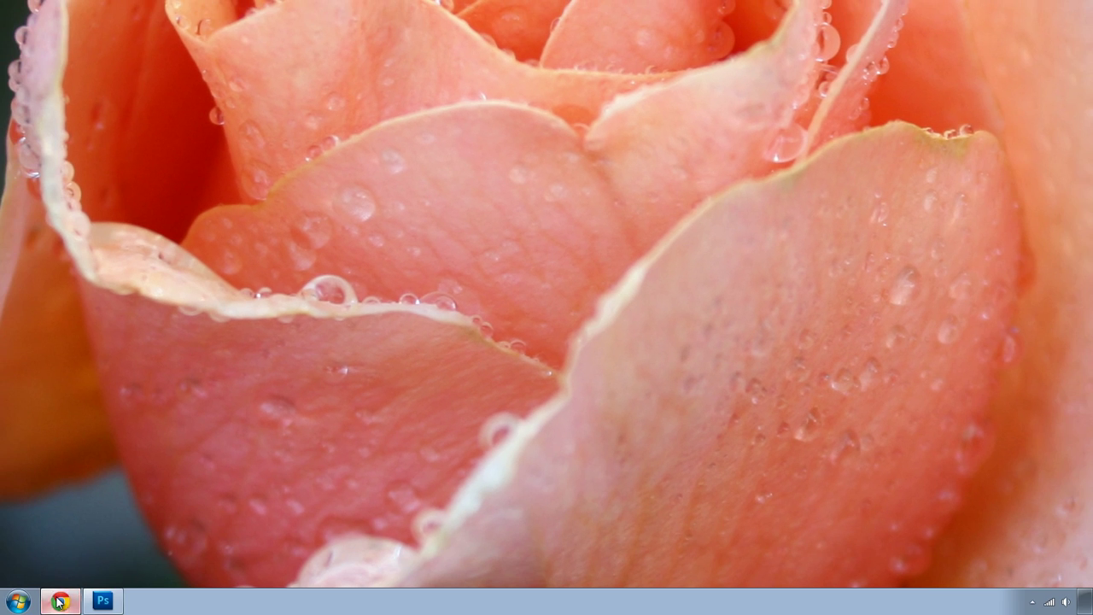
Set the header gadget to use an image from the computer, shown instead of title and description.
left_click(58, 602)
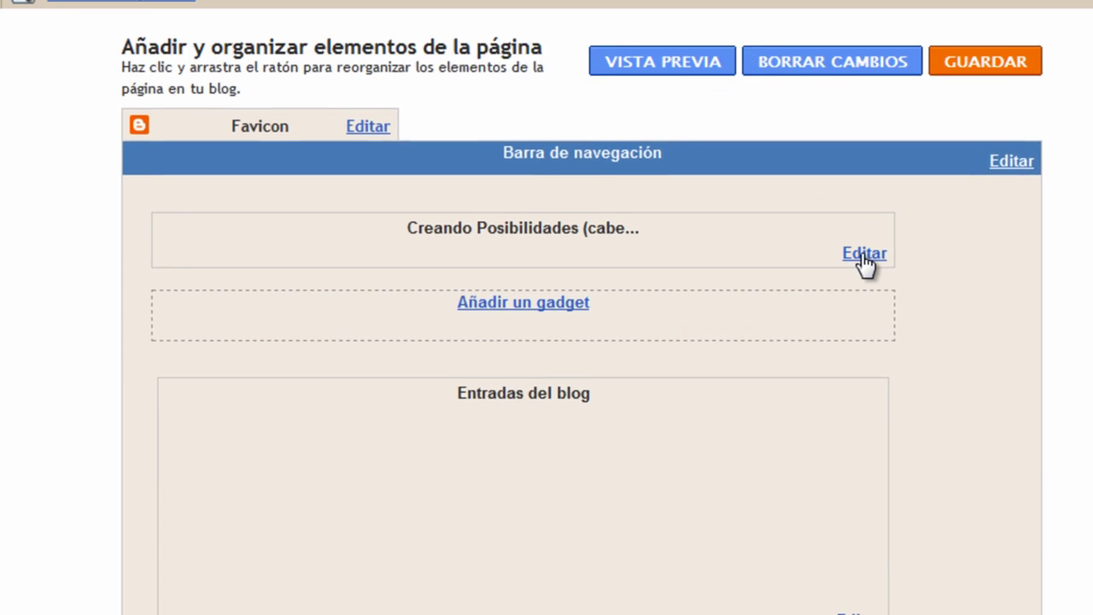
left_click(863, 254)
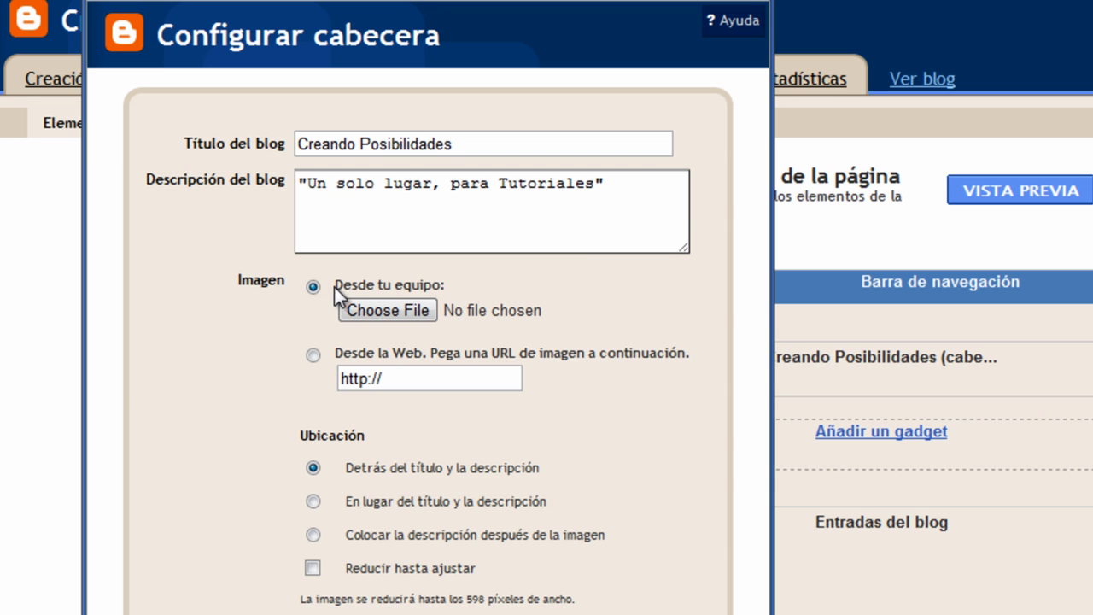
left_click(314, 354)
left_click(401, 378)
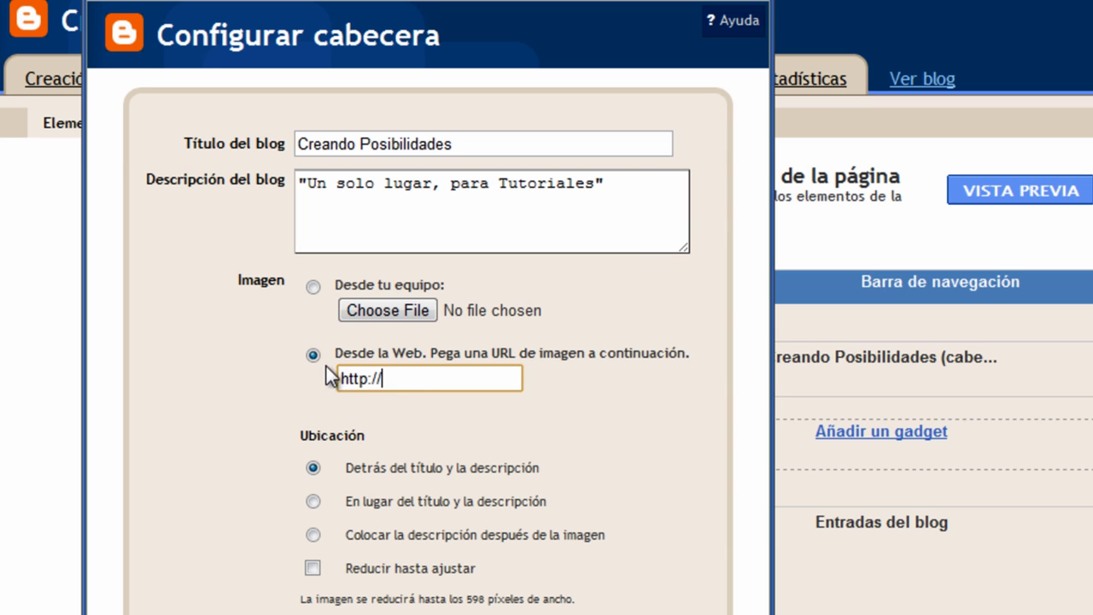
left_click(314, 287)
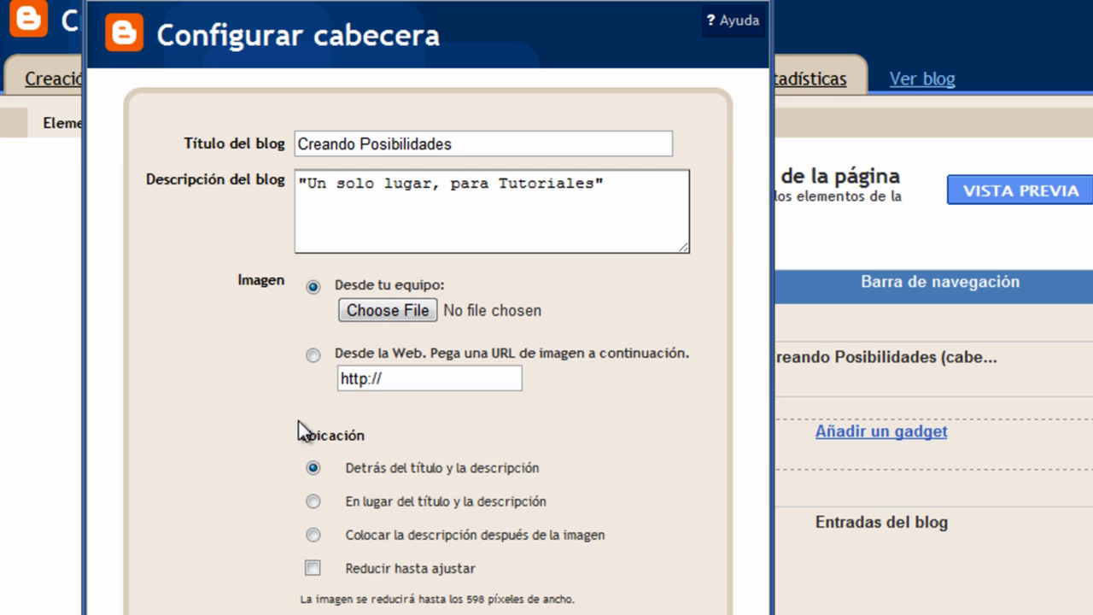
left_click(313, 501)
Upload Untitled-4 as the header image and save the gadget.
left_click(395, 312)
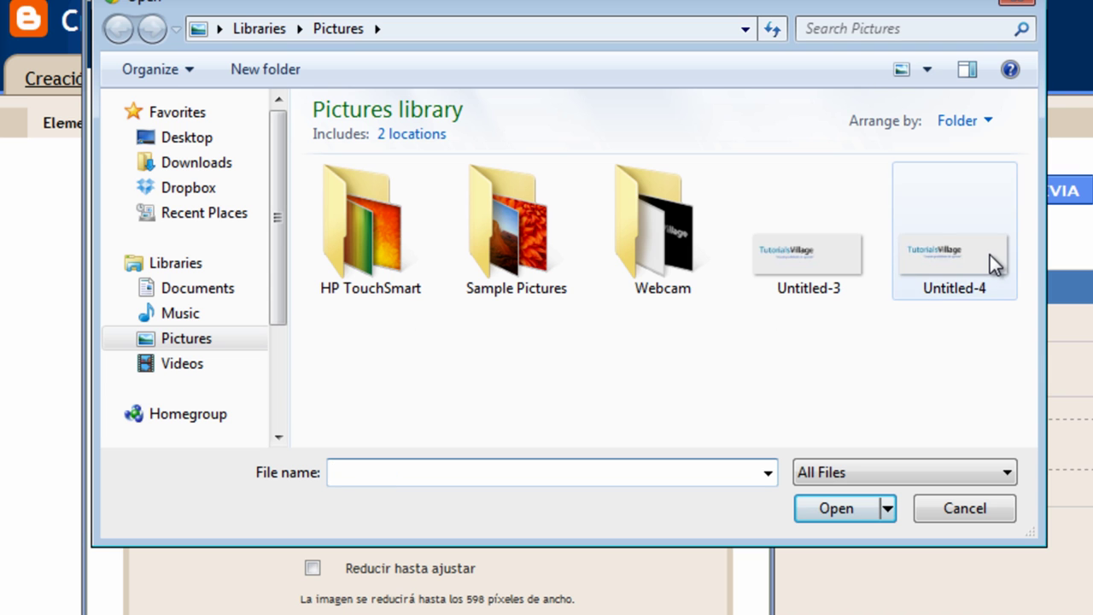
left_click(989, 254)
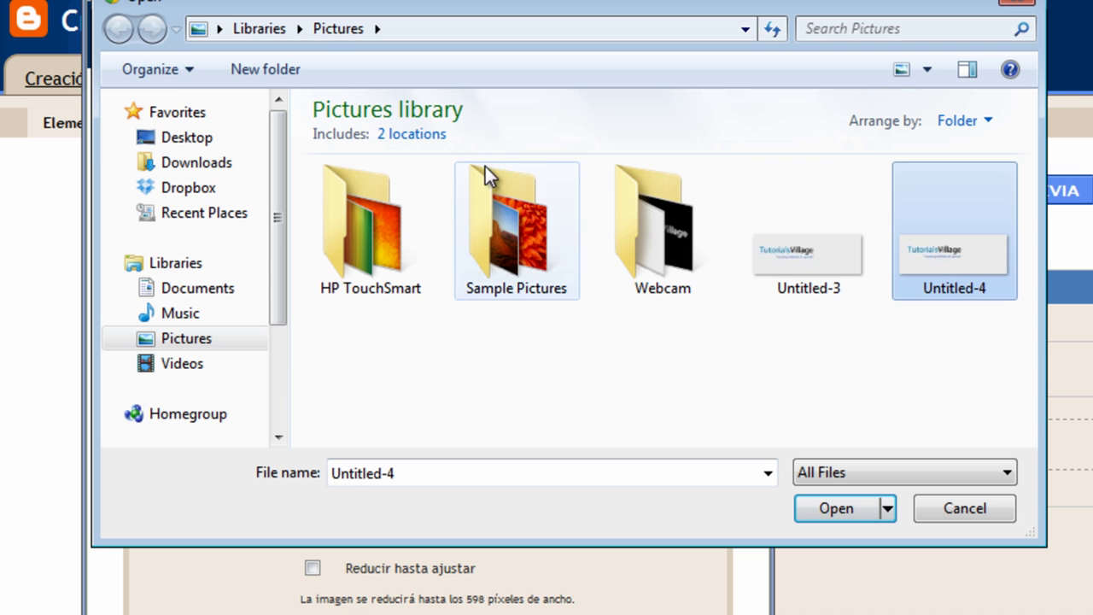
left_click(839, 513)
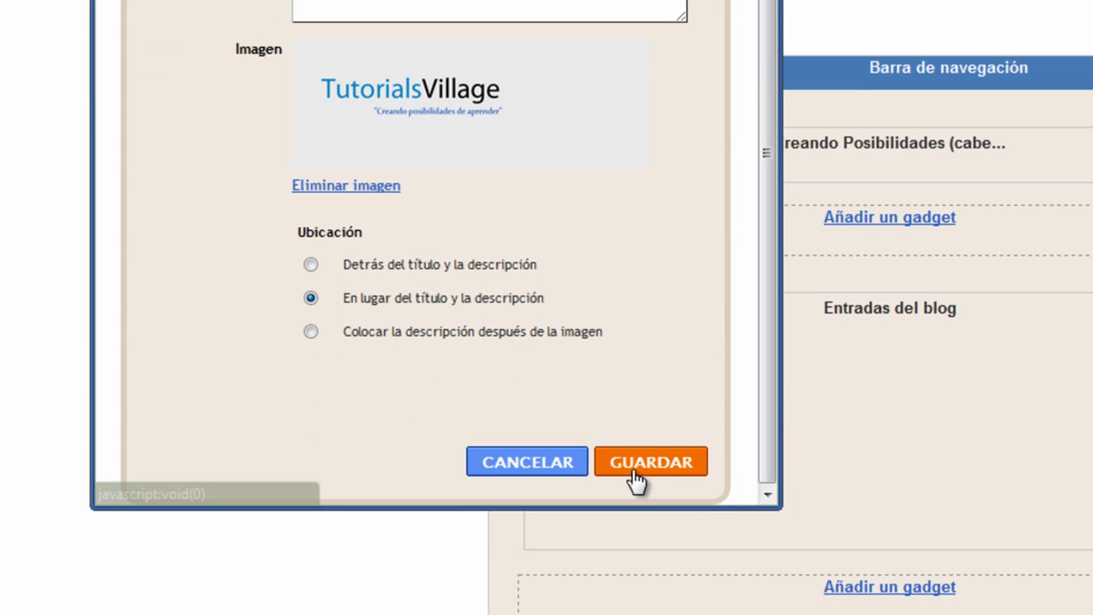
left_click(627, 474)
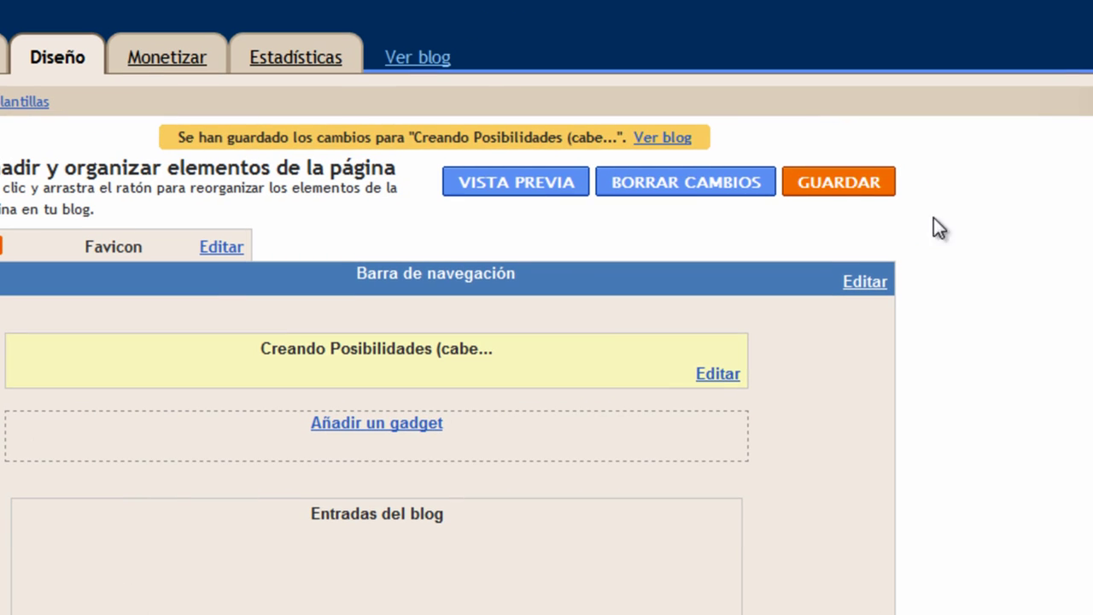
Save the layout and view the live blog to check the TutorialsVillage header image.
left_click(877, 186)
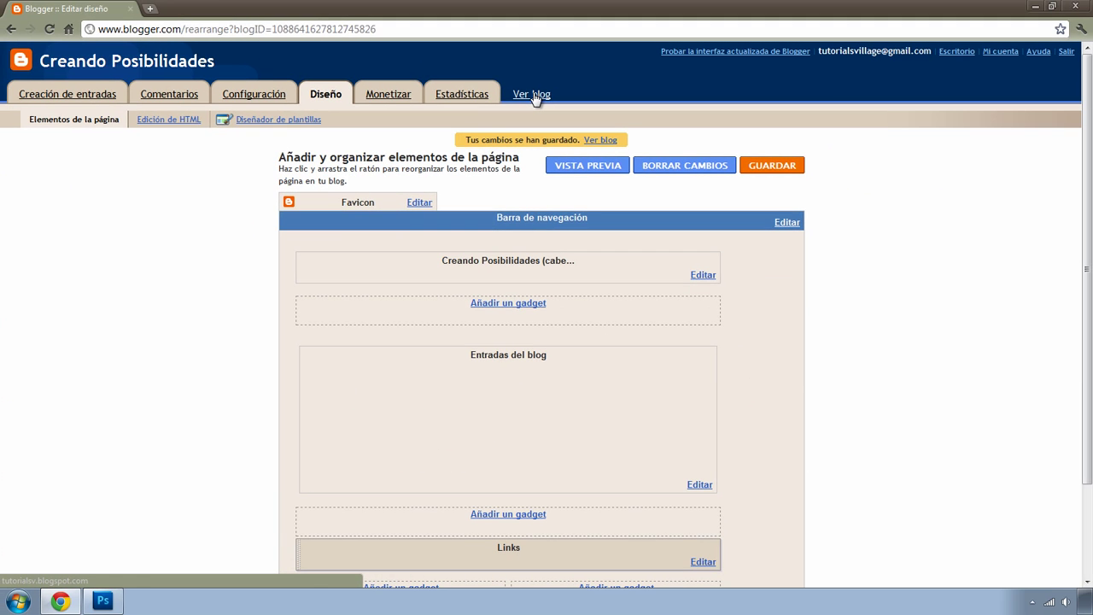
left_click(533, 95)
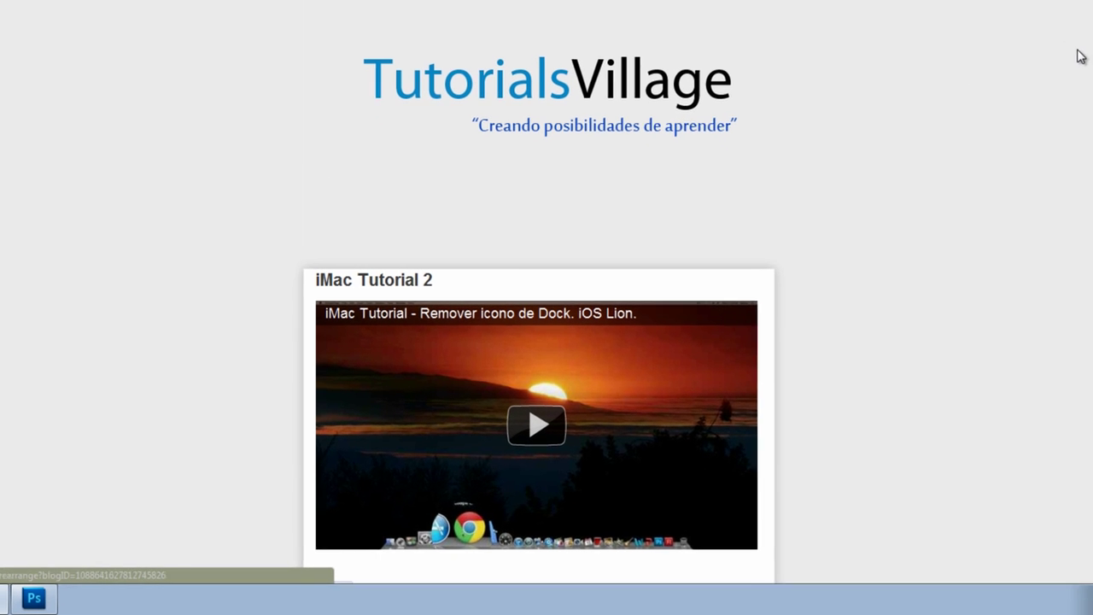
scroll(256, 280, "down", 3)
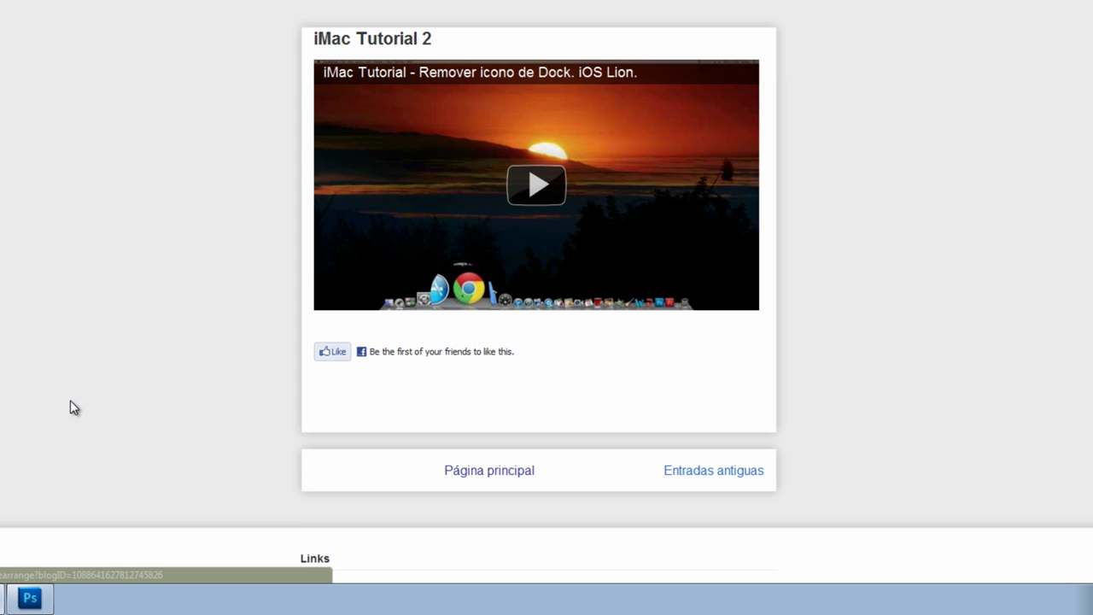
scroll(195, 328, "up", 3)
scroll(195, 328, "down", 3)
scroll(195, 328, "up", 3)
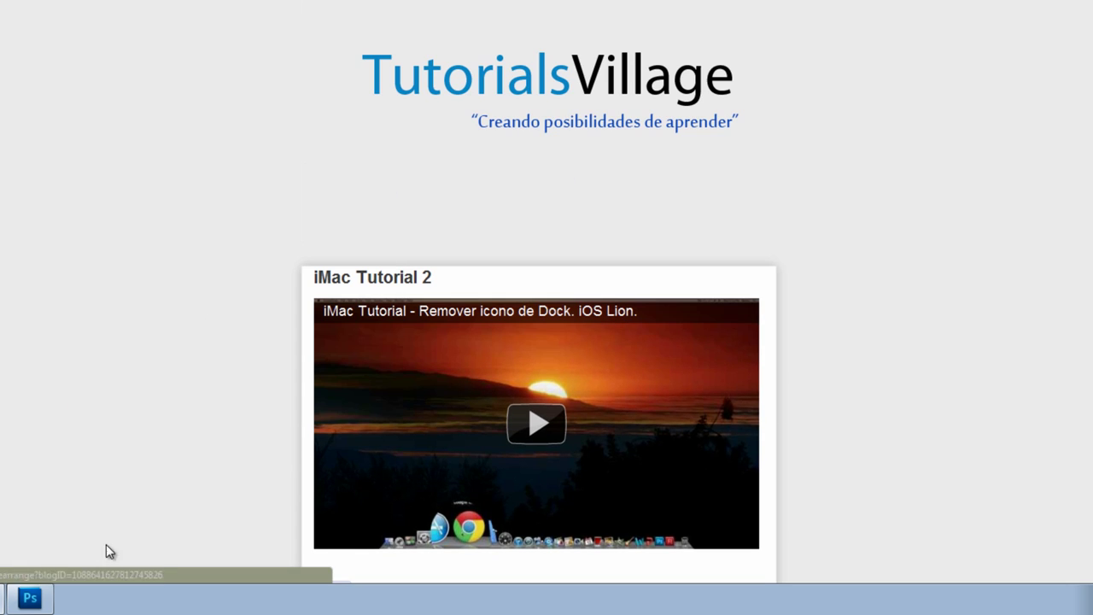
Compare the blog header with the Photoshop design, then minimise Chrome and Photoshop.
left_click(30, 602)
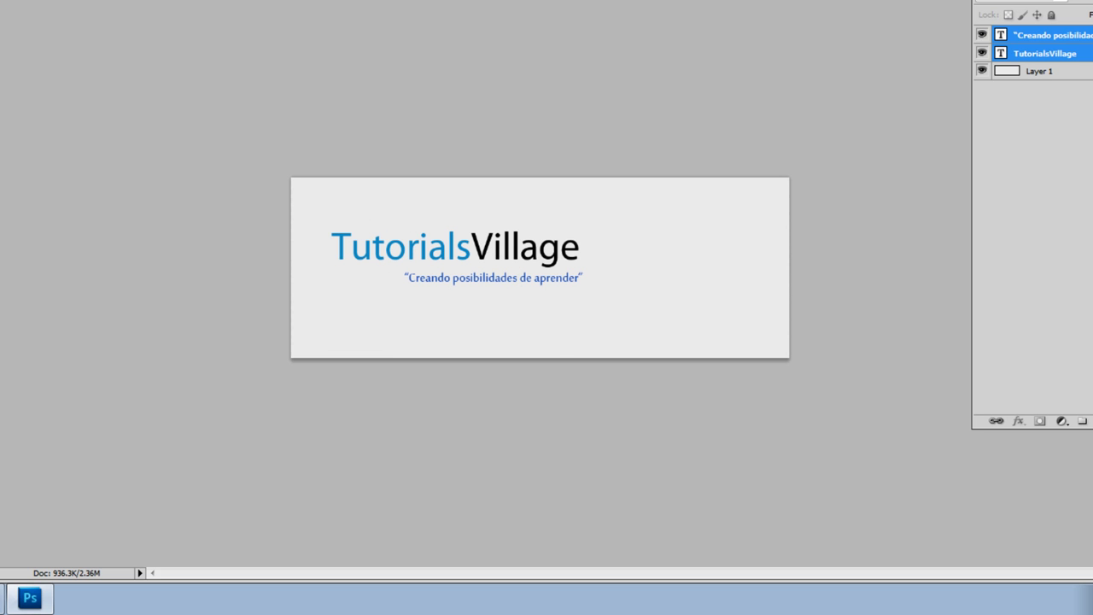
key("alt+Tab")
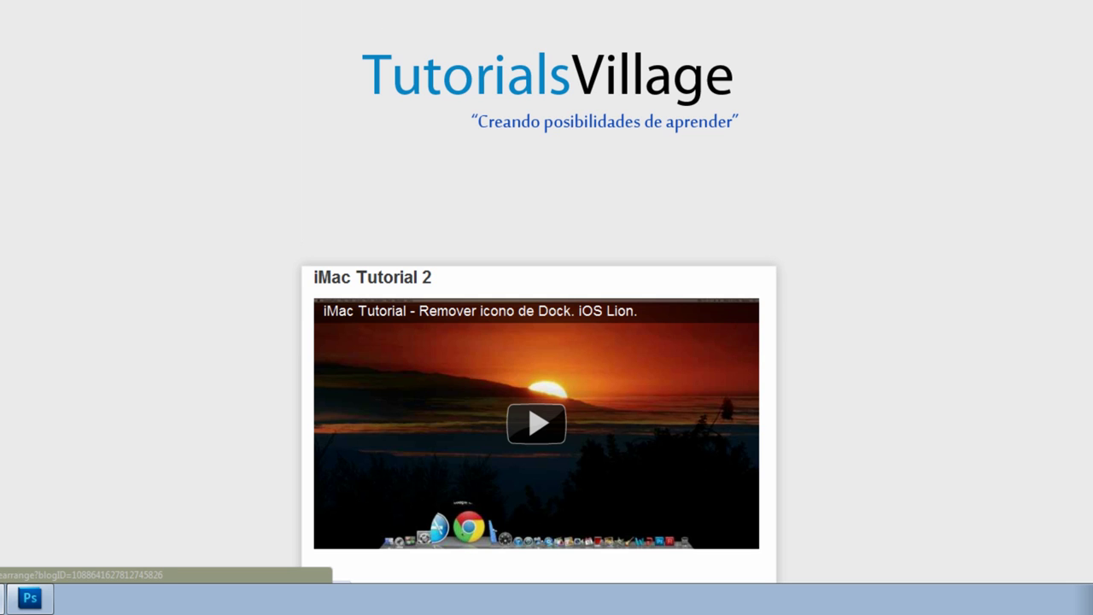
left_click(1032, 13)
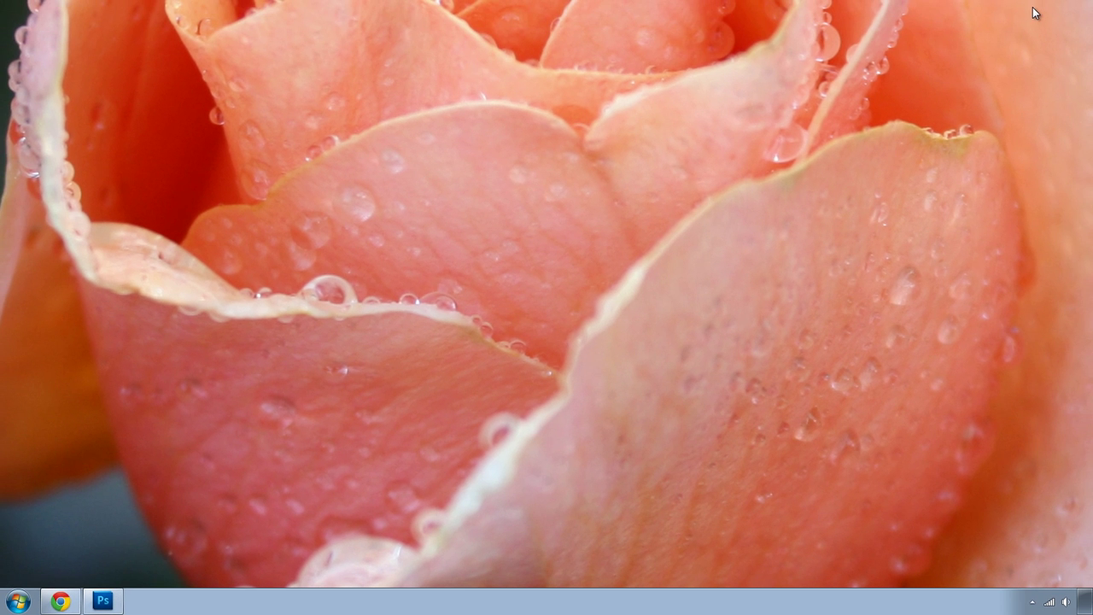
left_click(102, 601)
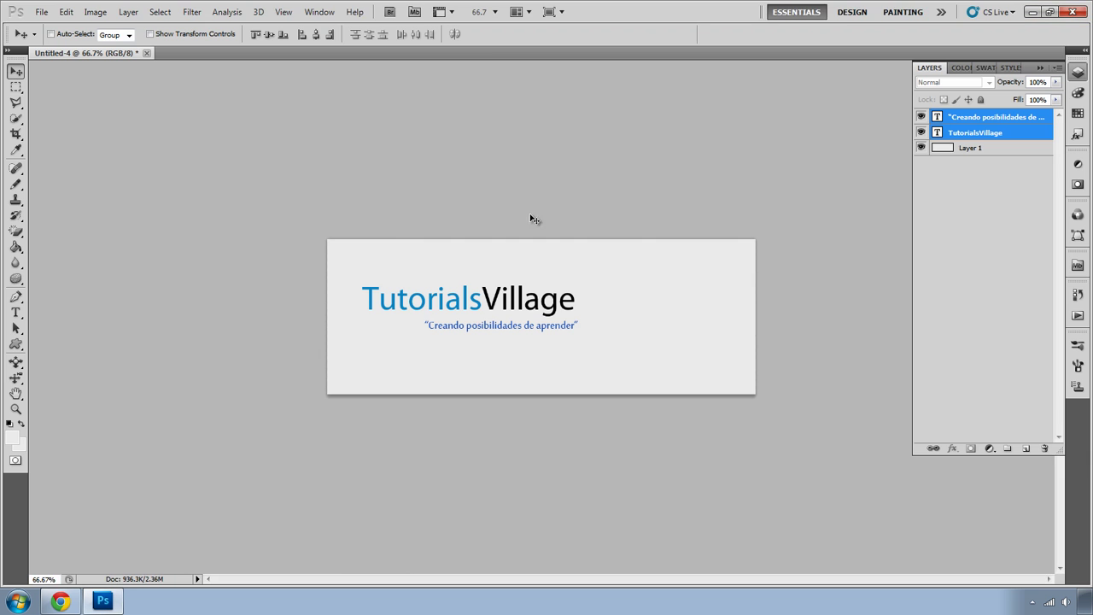
left_click(1033, 12)
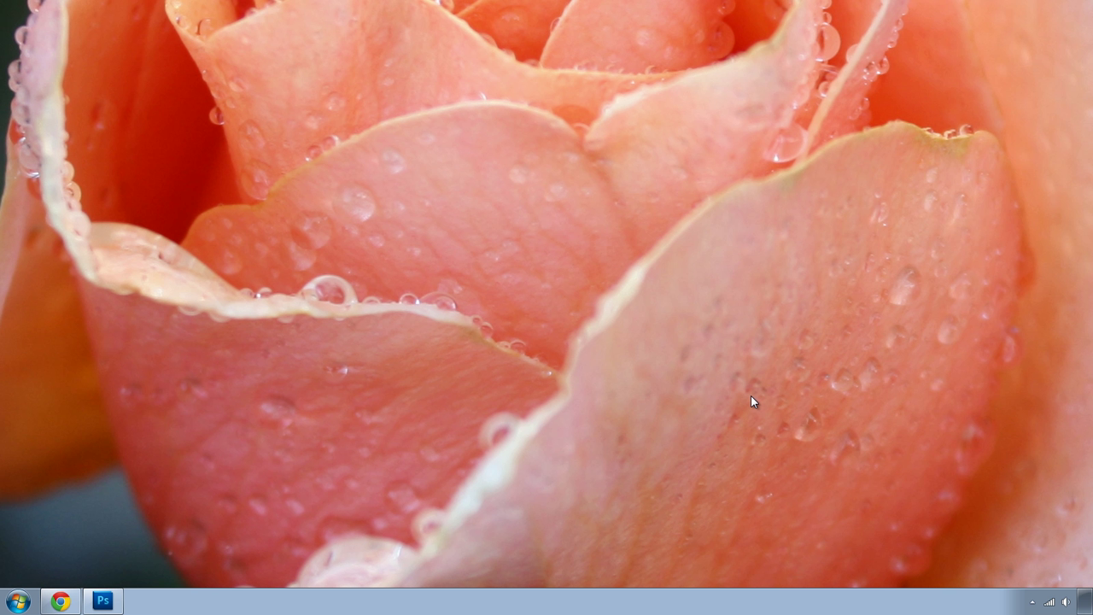